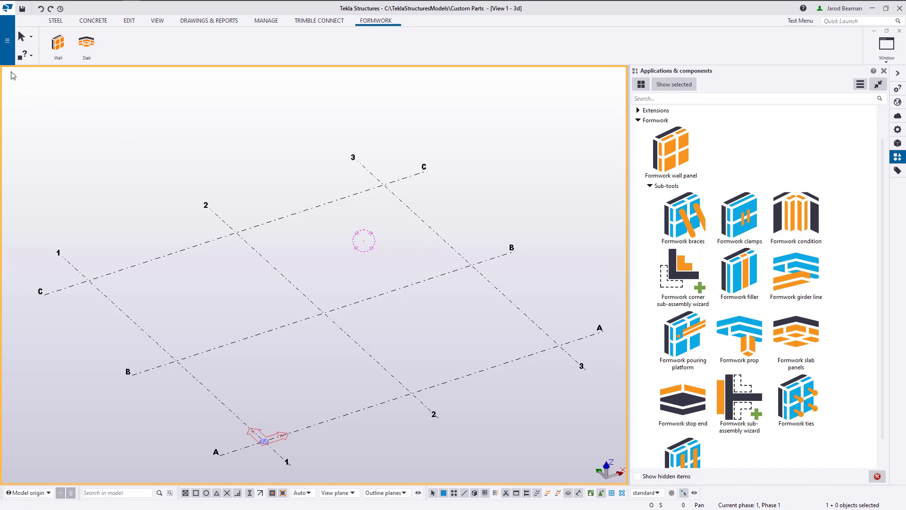
# Step: Open the current model's folder and go into its Formwork tools subfolder
pyautogui.click(7, 40)
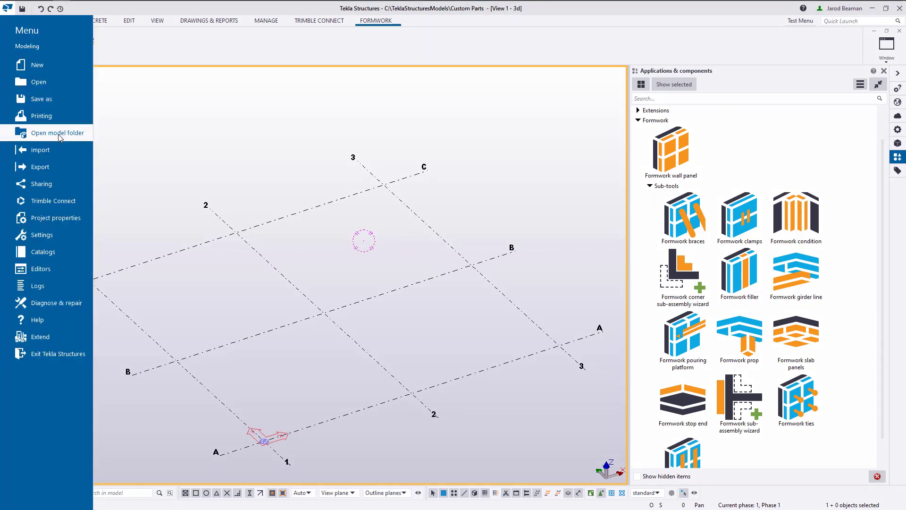
pyautogui.click(43, 133)
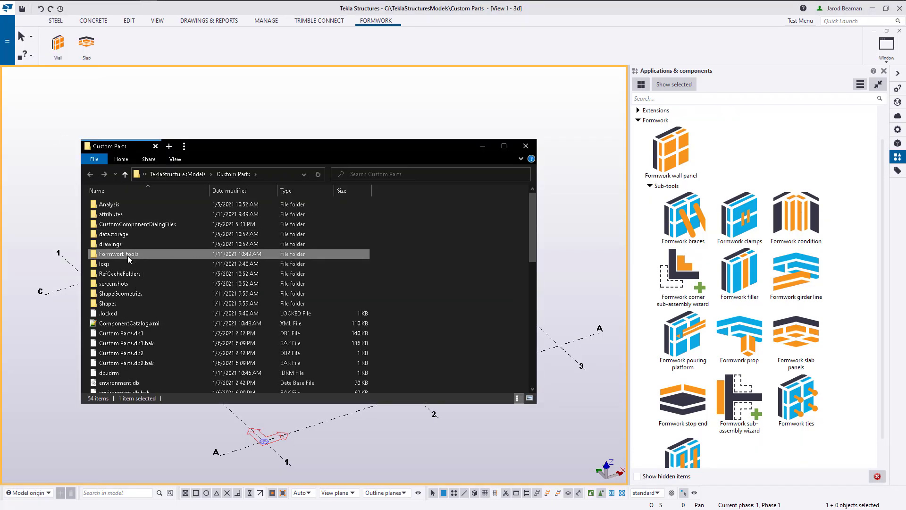
pyautogui.doubleClick(128, 256)
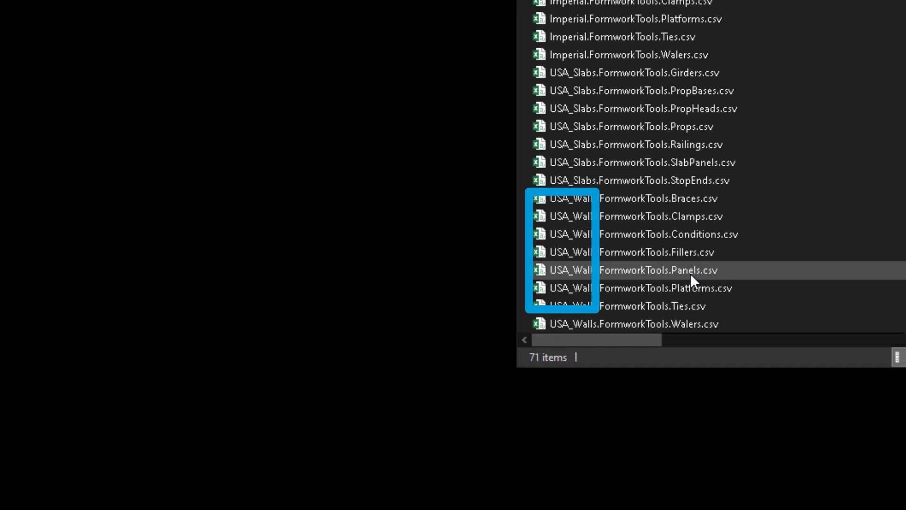
# Step: Open USA_Walls.FormworkTools.Panels.csv in Excel, check how its data rows are split into columns, and close it
pyautogui.doubleClick(689, 255)
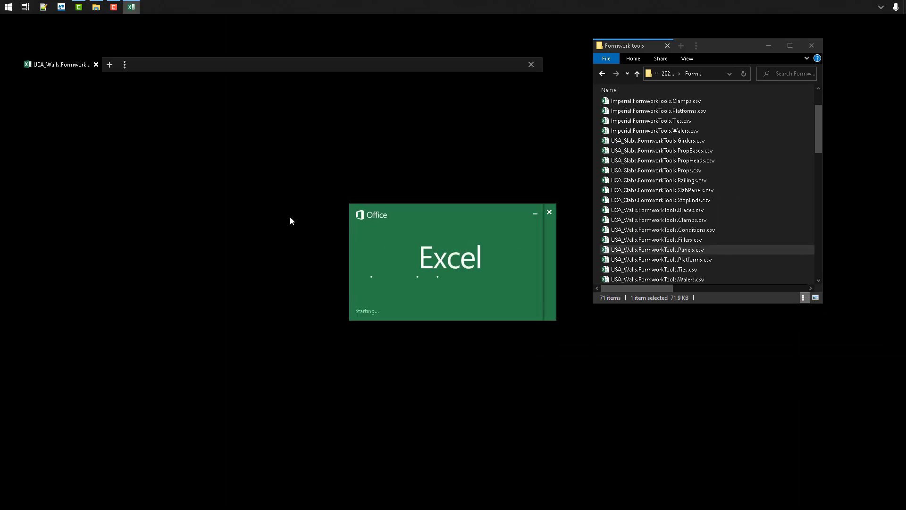
pyautogui.scroll(-9, 105, 204)
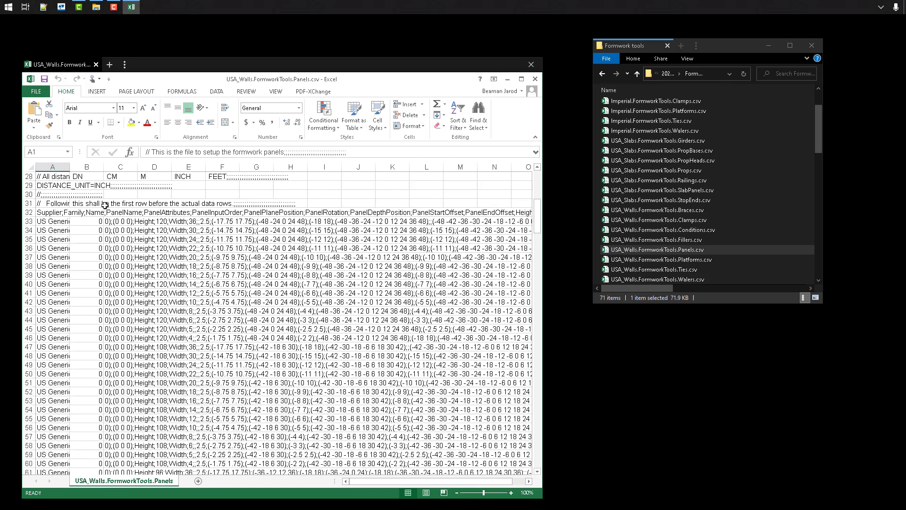
pyautogui.click(536, 69)
# Step: Open the Region settings from the Windows Control Panel
pyautogui.press('super')
pyautogui.write('control')
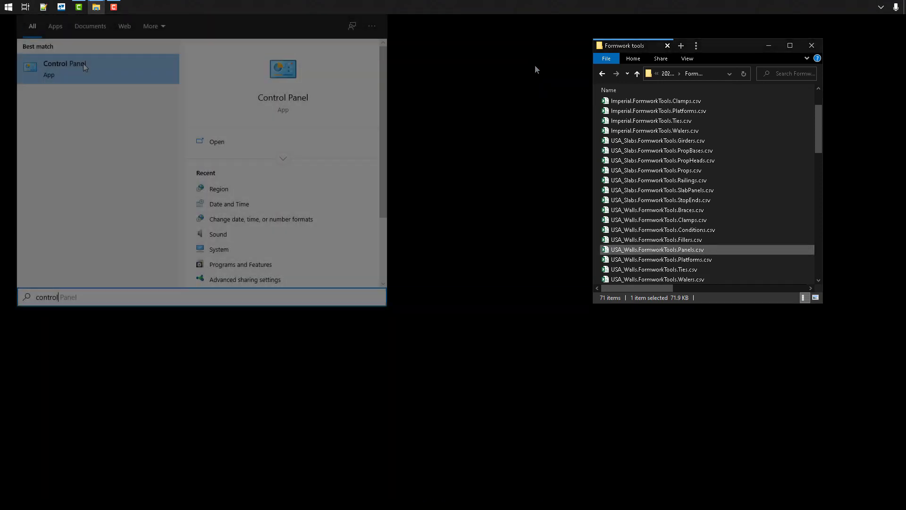
pyautogui.click(83, 66)
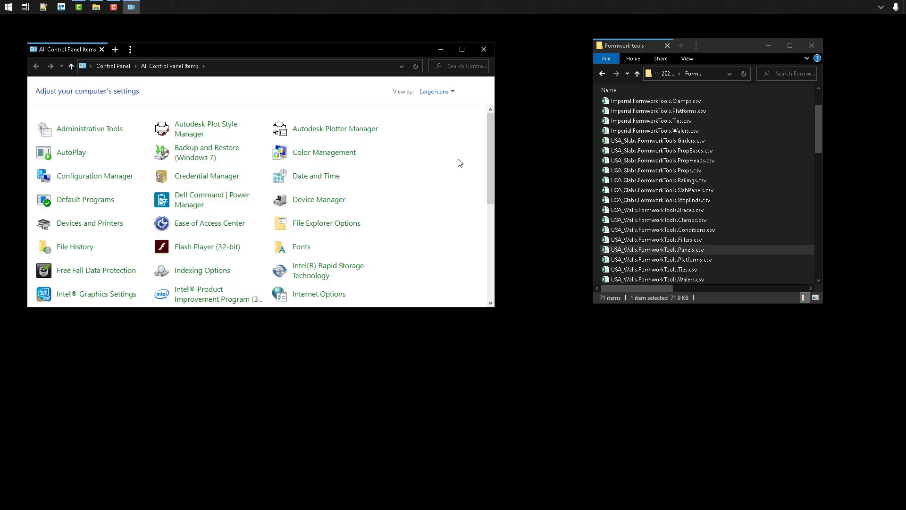
pyautogui.scroll(-3, 456, 163)
pyautogui.scroll(-3, 420, 180)
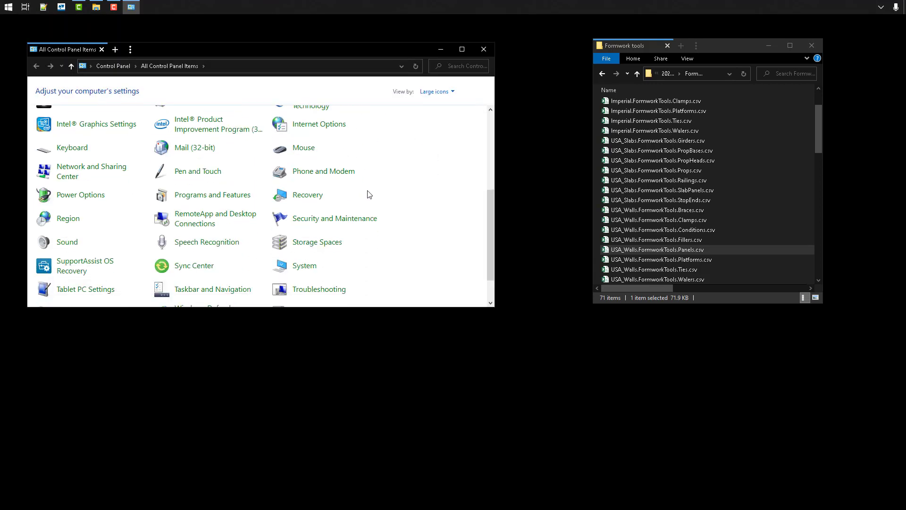
pyautogui.click(66, 220)
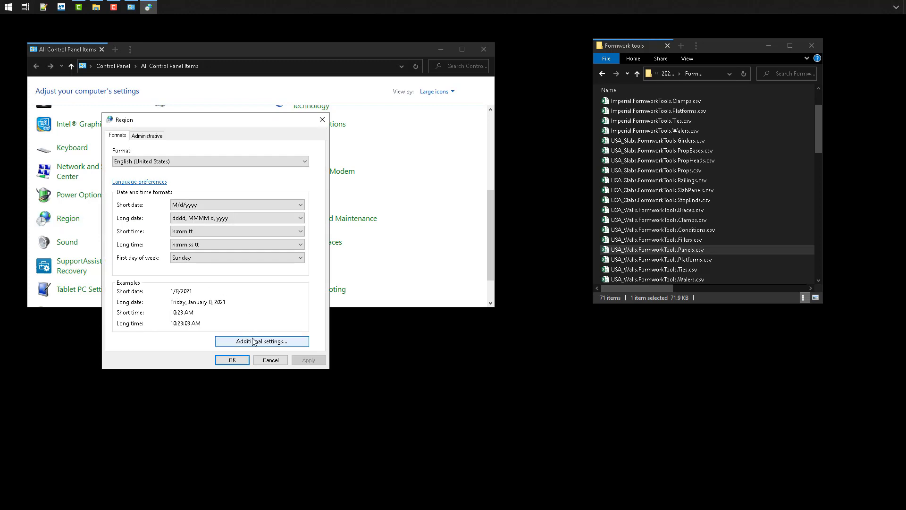
# Step: Set the list separator in the additional number format settings to a semicolon and apply the change
pyautogui.click(254, 341)
pyautogui.click(251, 333)
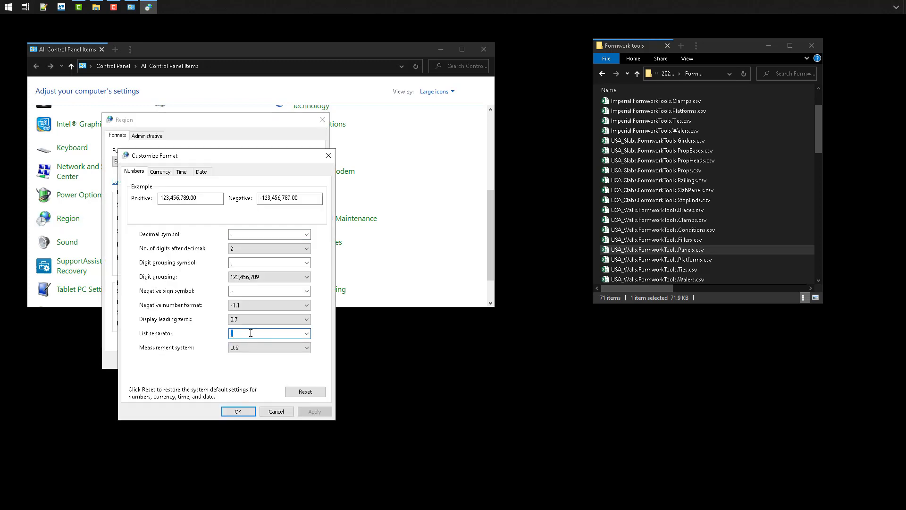
pyautogui.write(';')
pyautogui.click(310, 411)
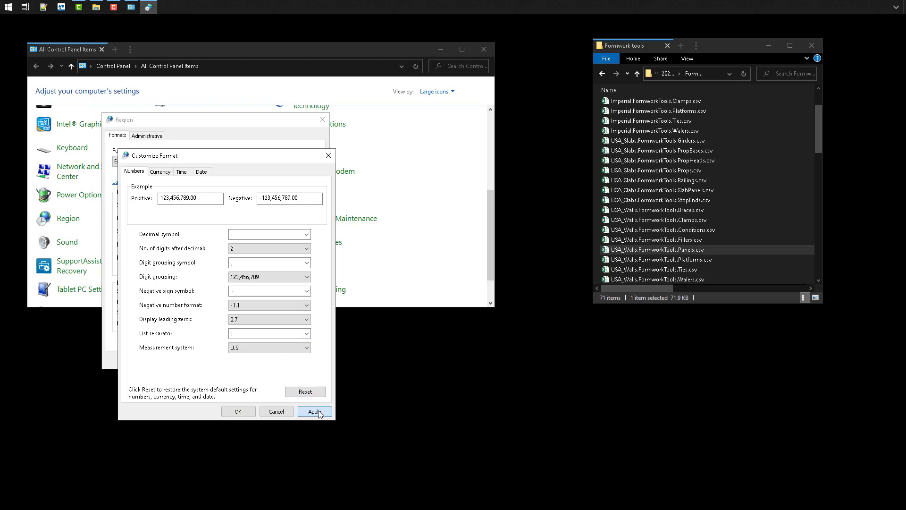
pyautogui.click(238, 411)
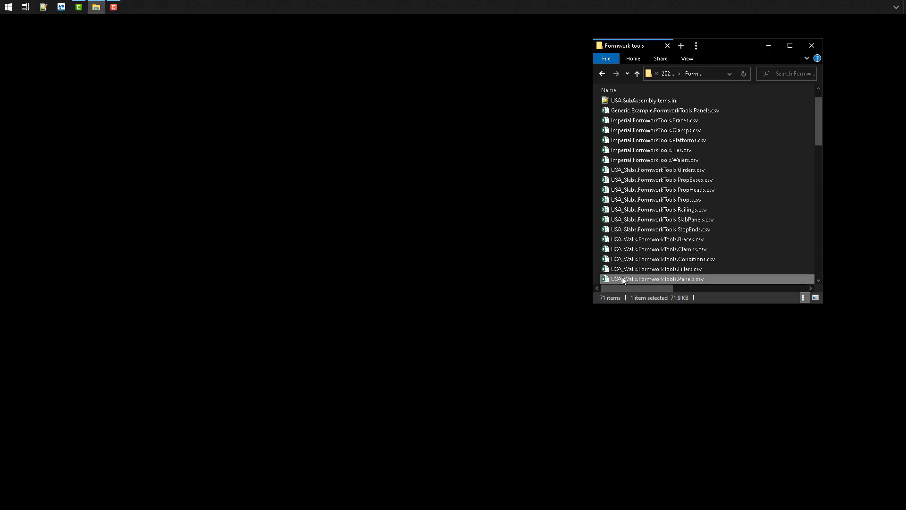
# Step: Reopen USA_Walls.FormworkTools.Panels.csv in Excel and select the PanelAttributes heading in row 32
pyautogui.doubleClick(620, 279)
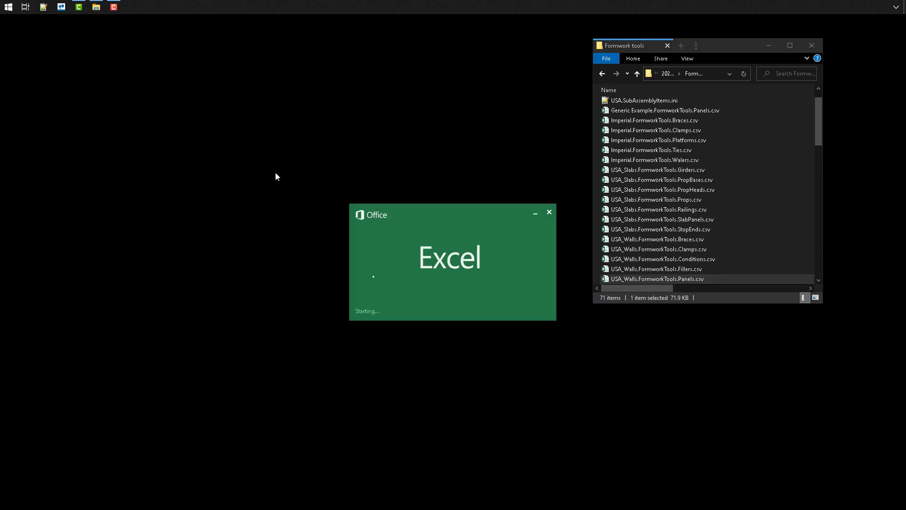
pyautogui.scroll(-8, 302, 192)
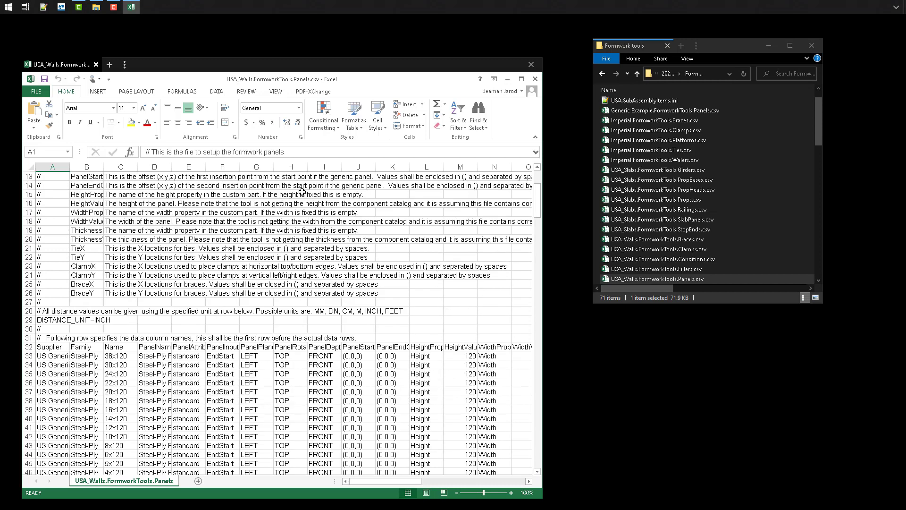
pyautogui.scroll(-2, 302, 192)
pyautogui.click(183, 186)
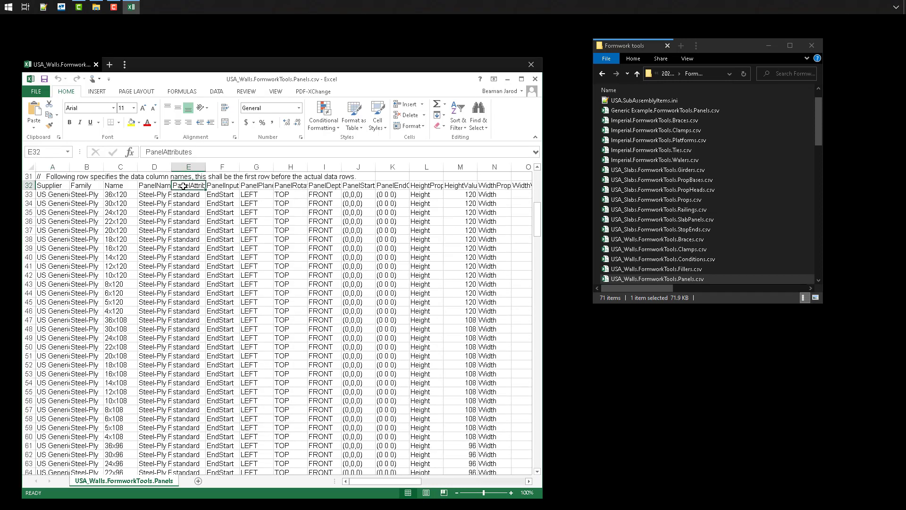
# Step: Widen the PanelName, Name and Supplier columns of the panel table
pyautogui.moveTo(171, 170); pyautogui.dragTo(233, 169)
pyautogui.moveTo(138, 169); pyautogui.dragTo(181, 169)
pyautogui.moveTo(69, 169); pyautogui.dragTo(113, 166)
pyautogui.click(187, 206)
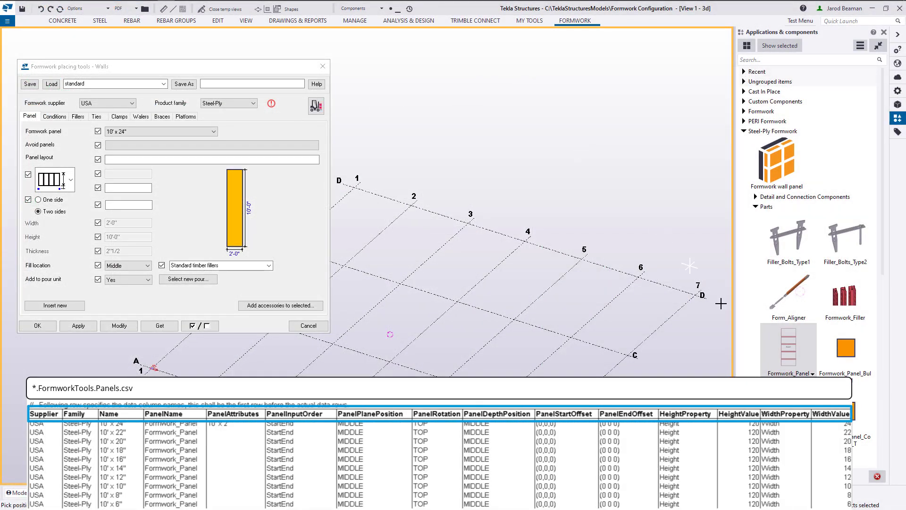
# Step: In Tekla Structures, open the Formwork_Panel part's properties and view its list of saved attribute settings
pyautogui.doubleClick(793, 346)
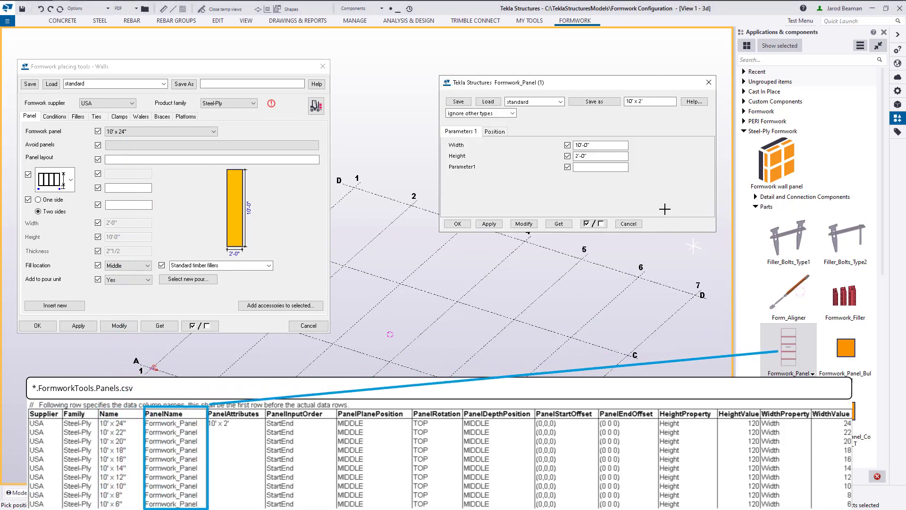
pyautogui.click(560, 102)
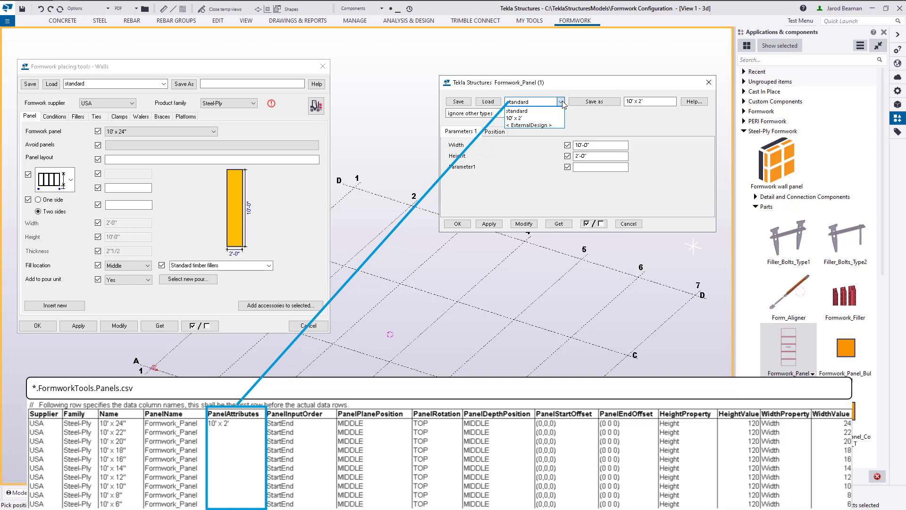
pyautogui.click(560, 102)
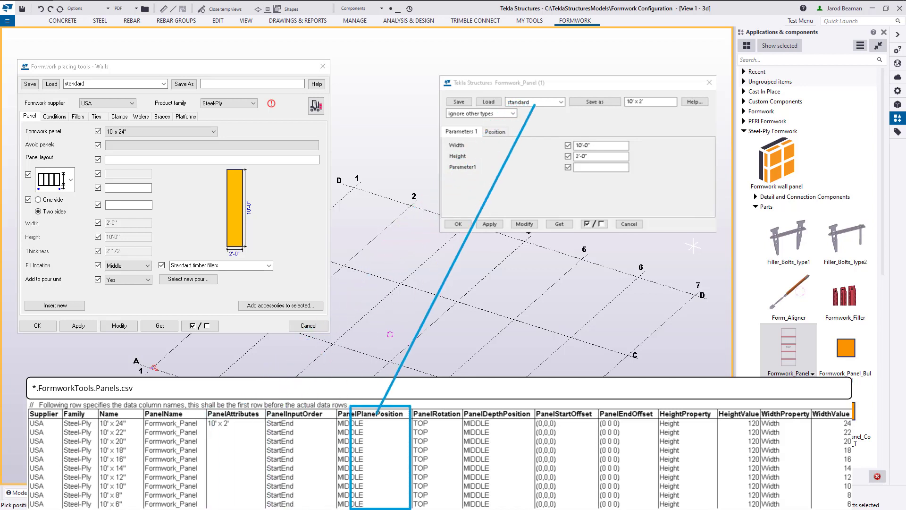
# Step: Review the On plane, Rotation and At depth options in the Formwork_Panel position settings
pyautogui.click(501, 133)
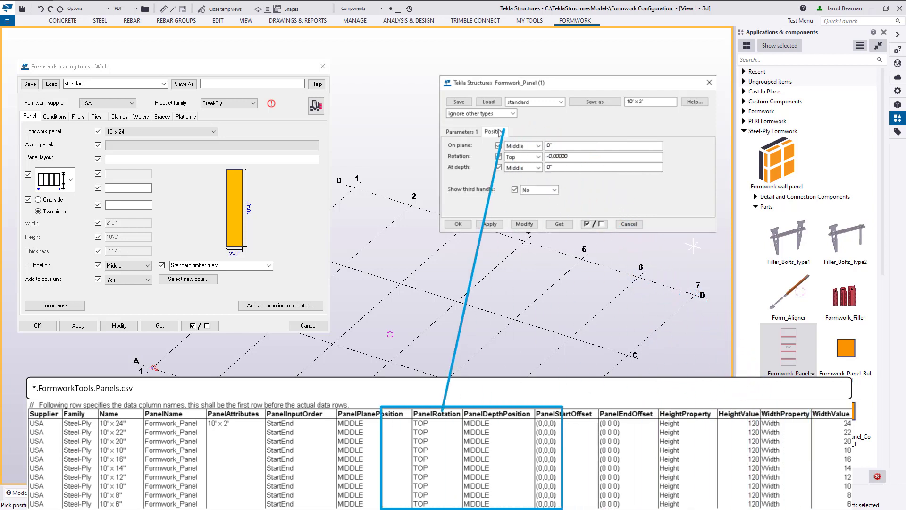
pyautogui.click(539, 145)
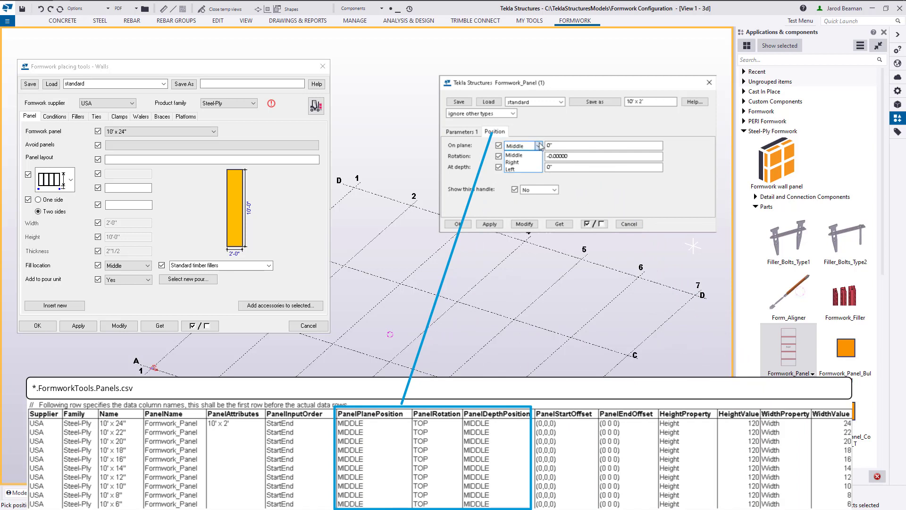
pyautogui.click(539, 146)
pyautogui.click(537, 156)
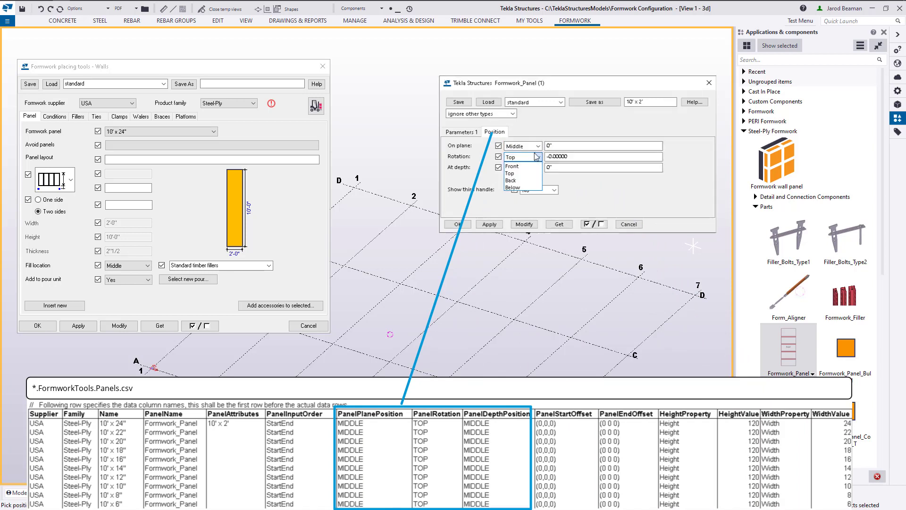
pyautogui.click(537, 156)
pyautogui.click(538, 167)
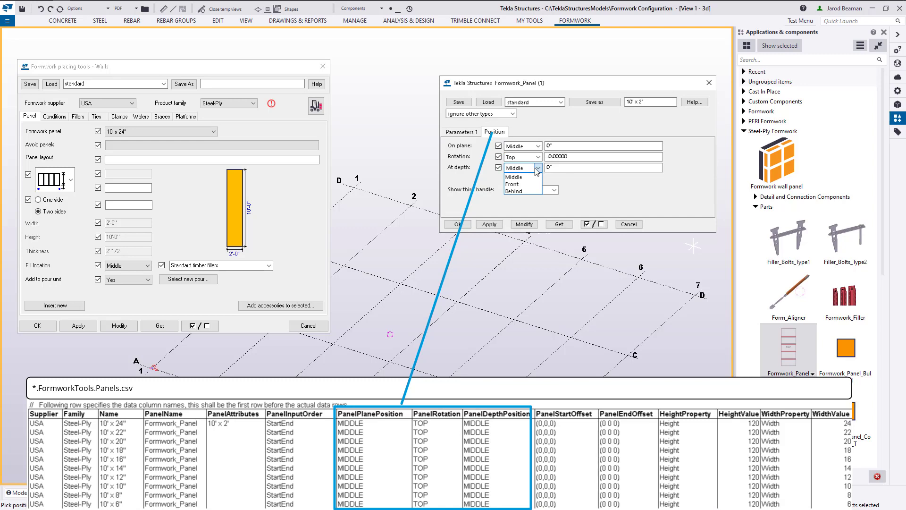
pyautogui.click(537, 169)
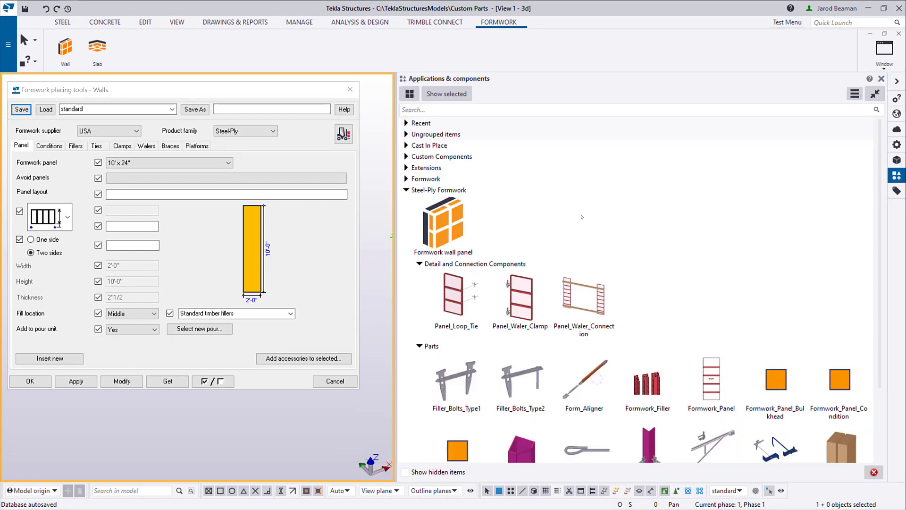
# Step: Open the Formwork_Panel part in the custom component editor and close the wall placing dialog and the component browser
pyautogui.scroll(-2, 582, 217)
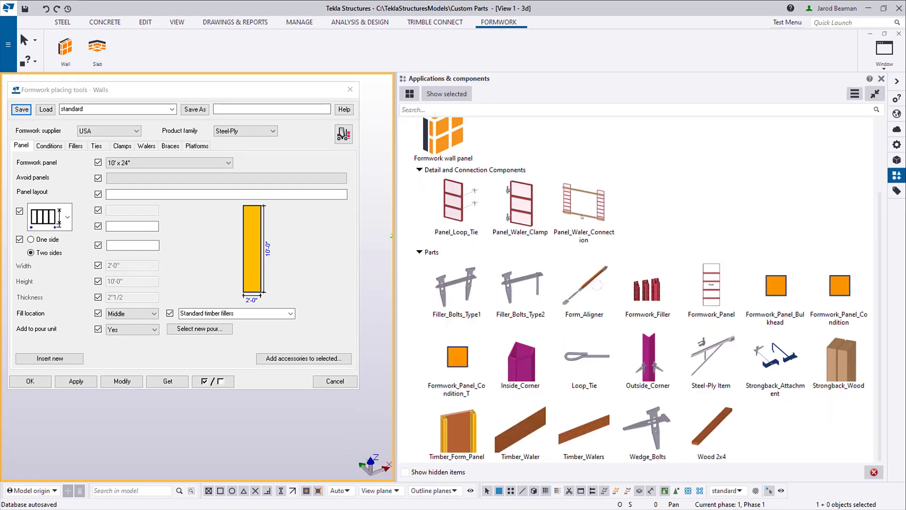
pyautogui.rightClick(705, 275)
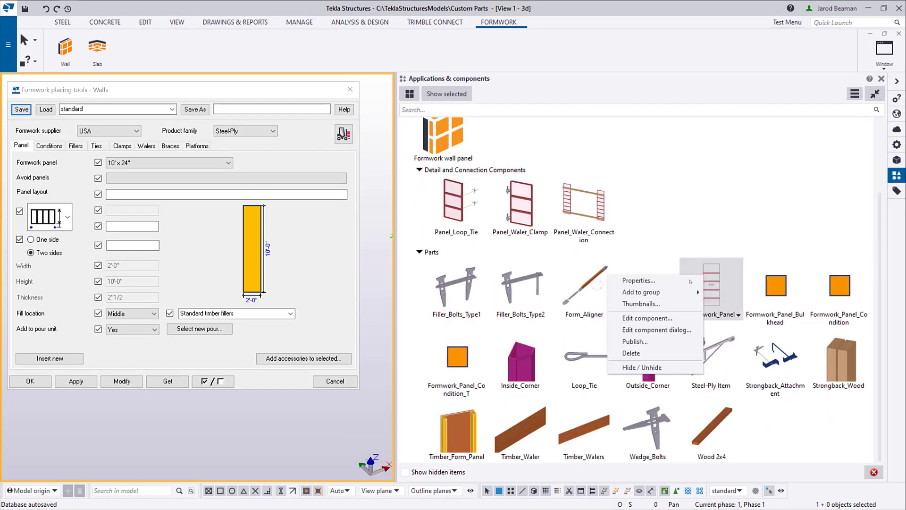
pyautogui.click(644, 319)
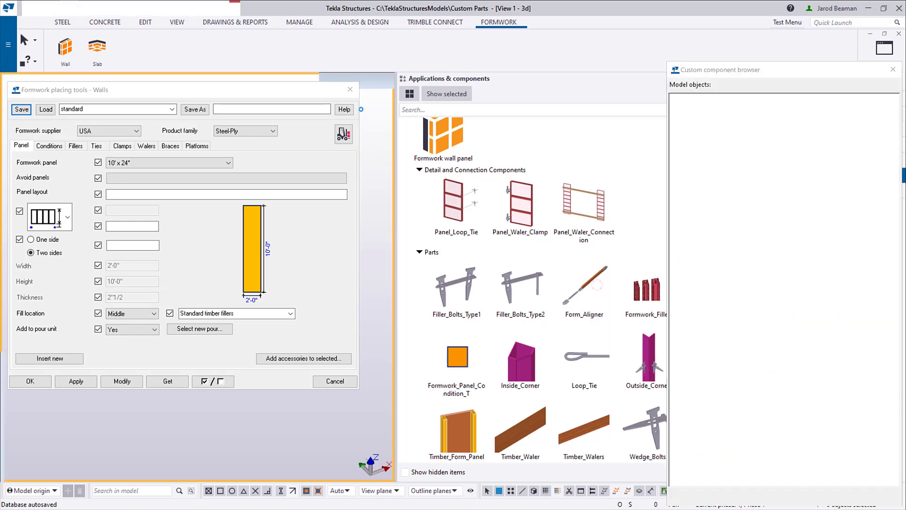
pyautogui.click(350, 90)
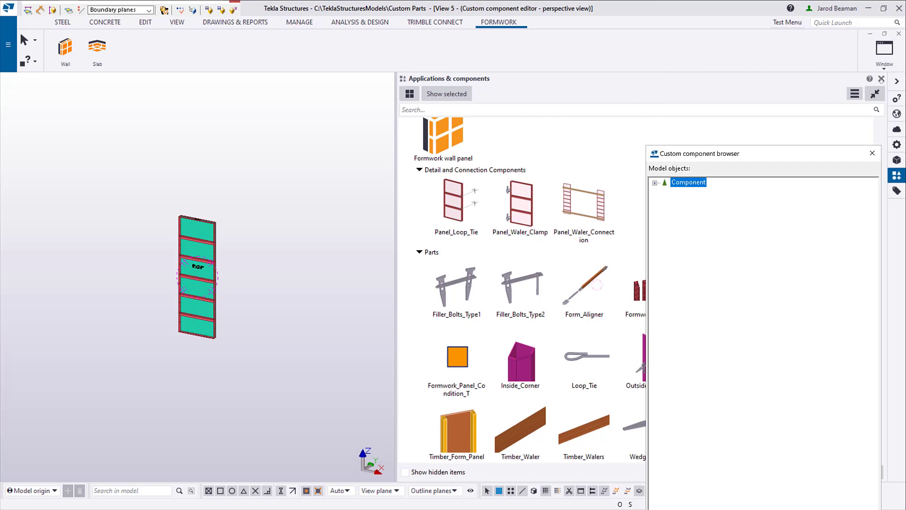
pyautogui.click(871, 152)
# Step: Open the properties of the panel frame item and highlight its shape name
pyautogui.scroll(3, 504, 138)
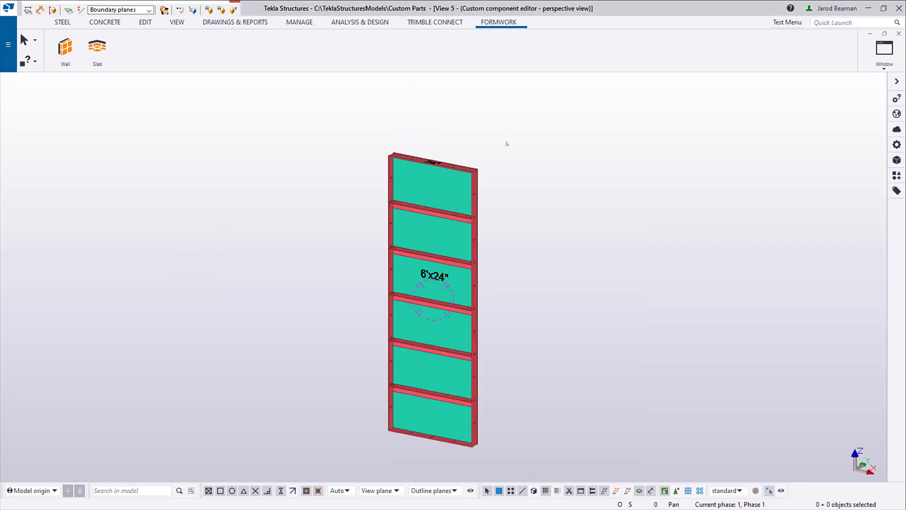
pyautogui.scroll(-2, 493, 116)
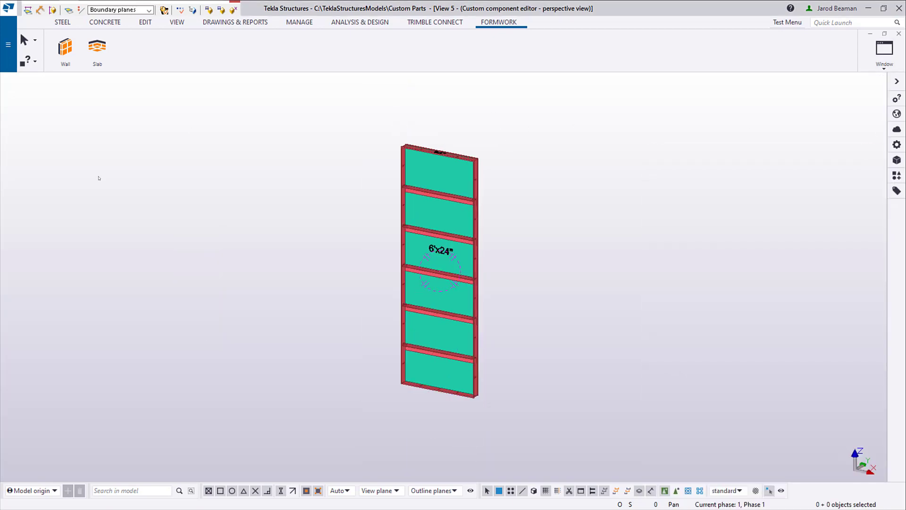
pyautogui.scroll(2, 398, 196)
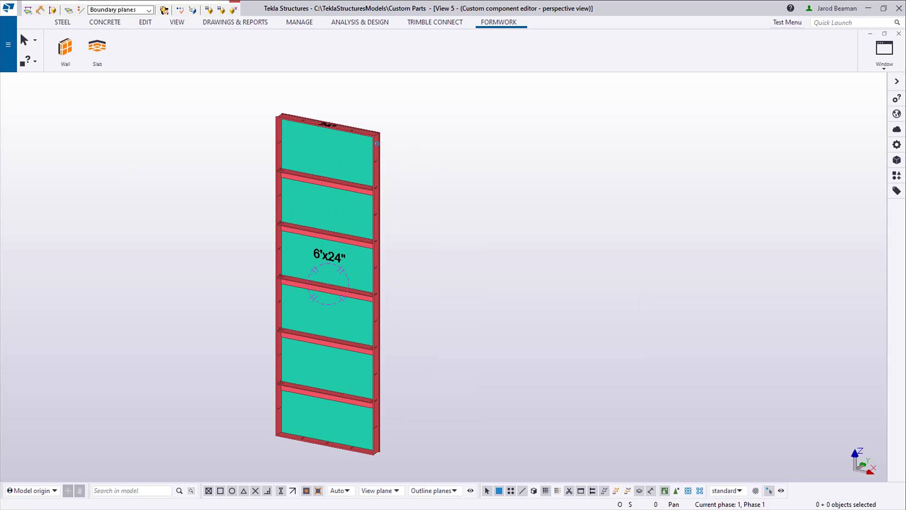
pyautogui.doubleClick(377, 143)
pyautogui.click(744, 152)
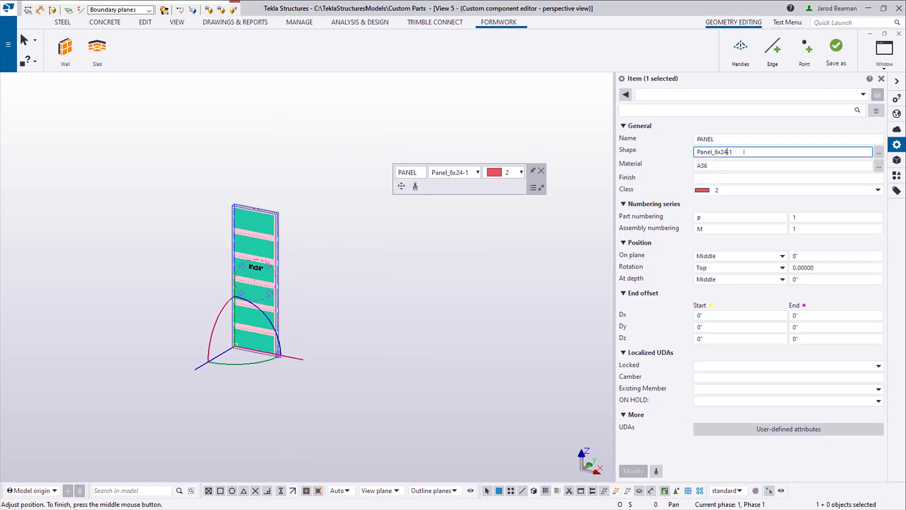
pyautogui.hotkey('ctrl', 'a')
pyautogui.scroll(4, 318, 216)
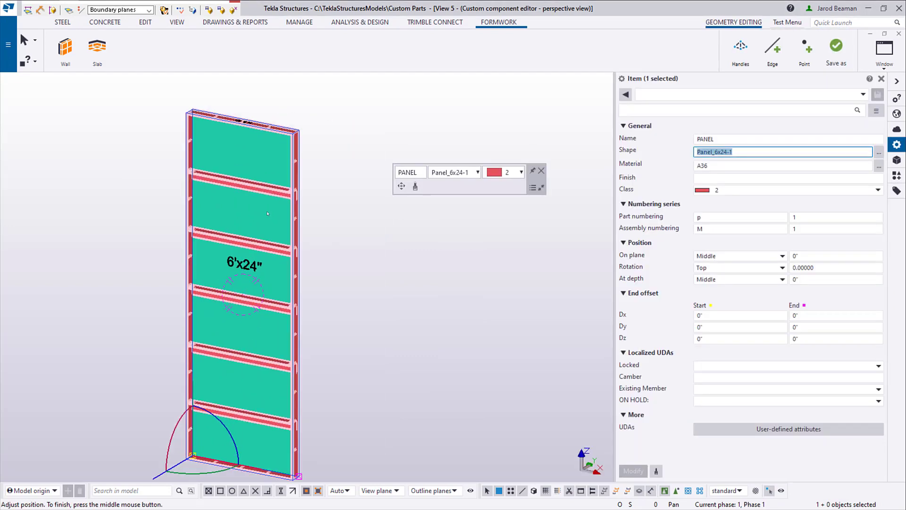
# Step: Deselect the panel frame item and display the custom component's variables
pyautogui.click(253, 268)
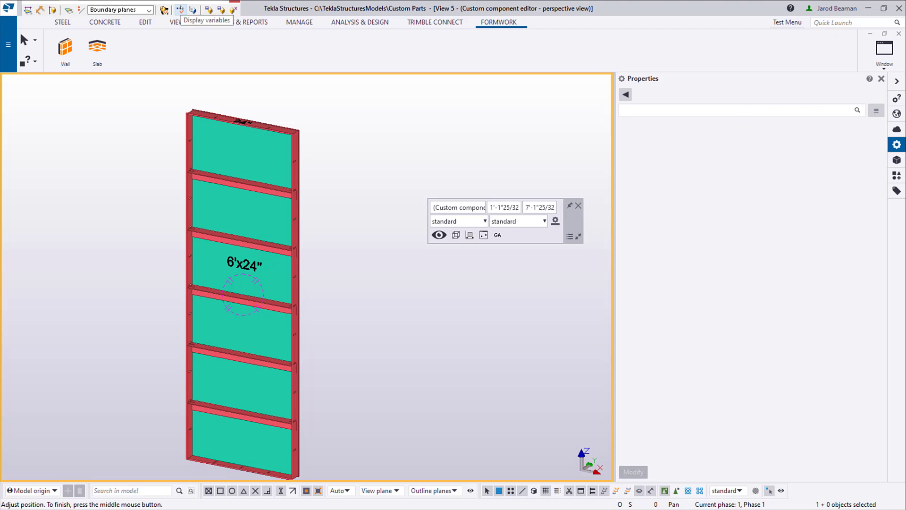
pyautogui.click(180, 9)
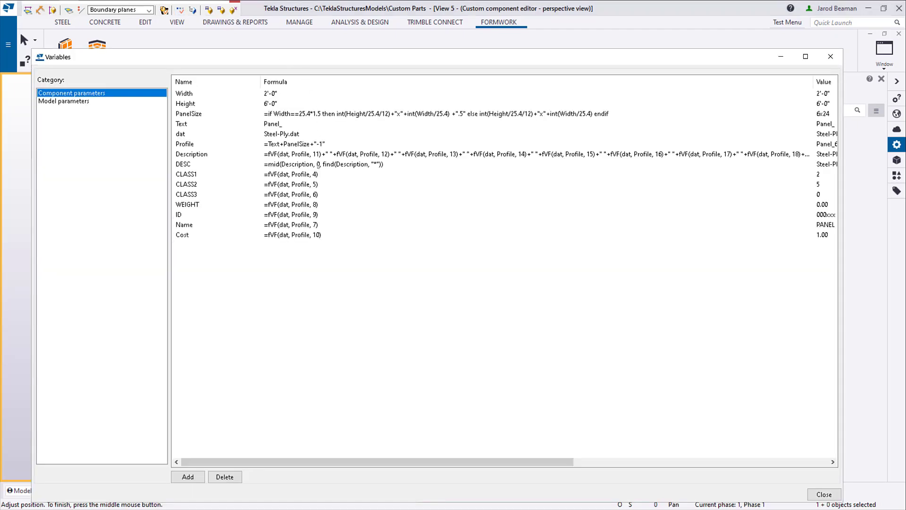
# Step: Narrow the Formula column of the variables list and examine the formulas of the CLASS1, Name, Cost and WEIGHT variables
pyautogui.click(311, 177)
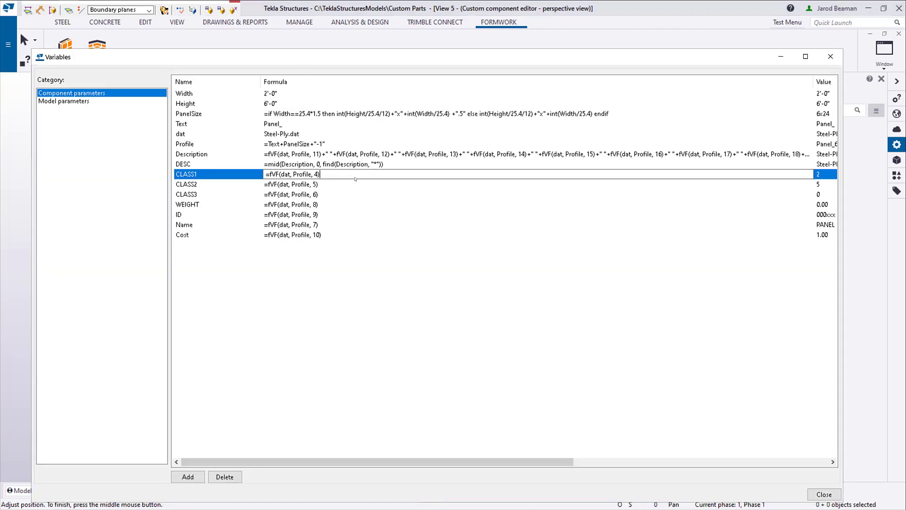
pyautogui.moveTo(808, 81); pyautogui.dragTo(521, 82)
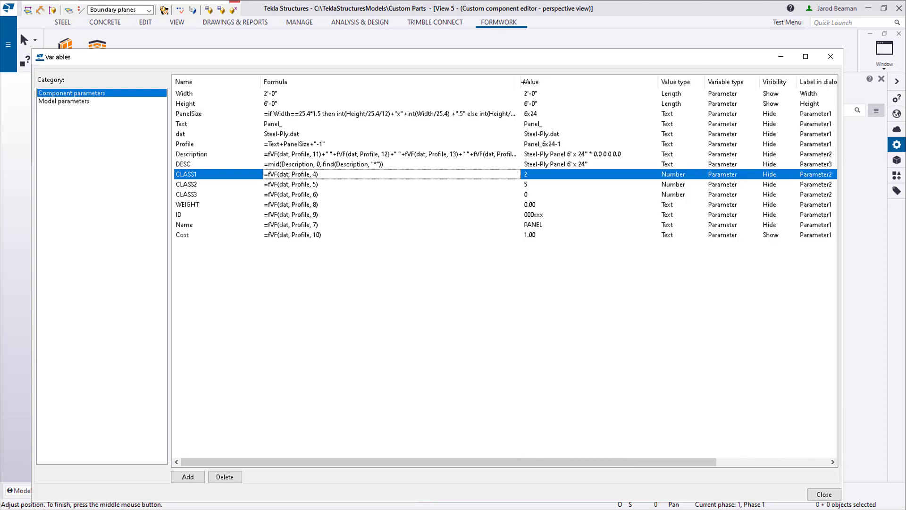
pyautogui.click(332, 228)
pyautogui.click(330, 236)
pyautogui.click(332, 225)
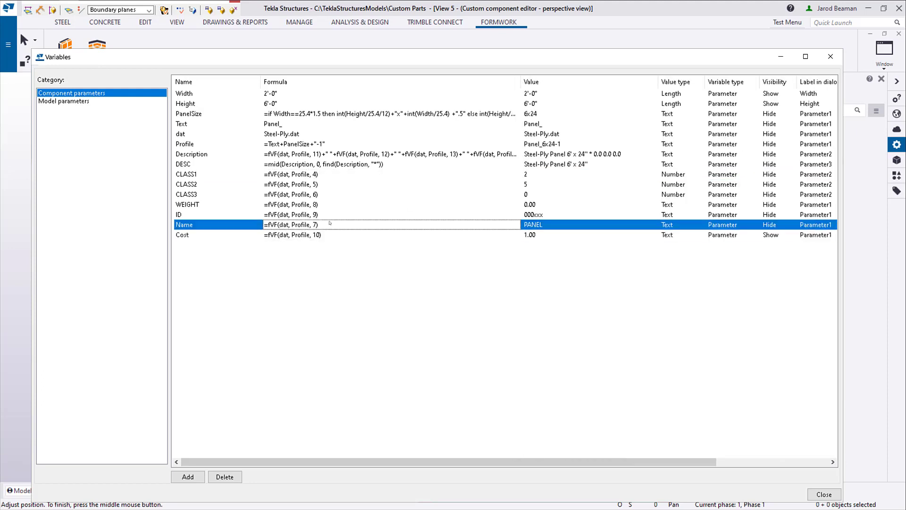
pyautogui.click(333, 204)
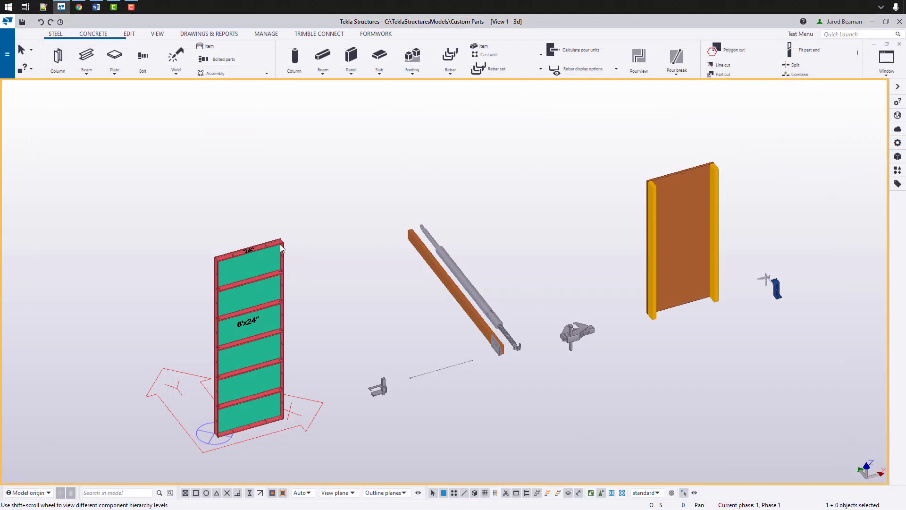
# Step: Inspect the item properties of the waler clamp and the adjusting clamp in the 3D model, then close the properties and deselect
pyautogui.doubleClick(432, 371)
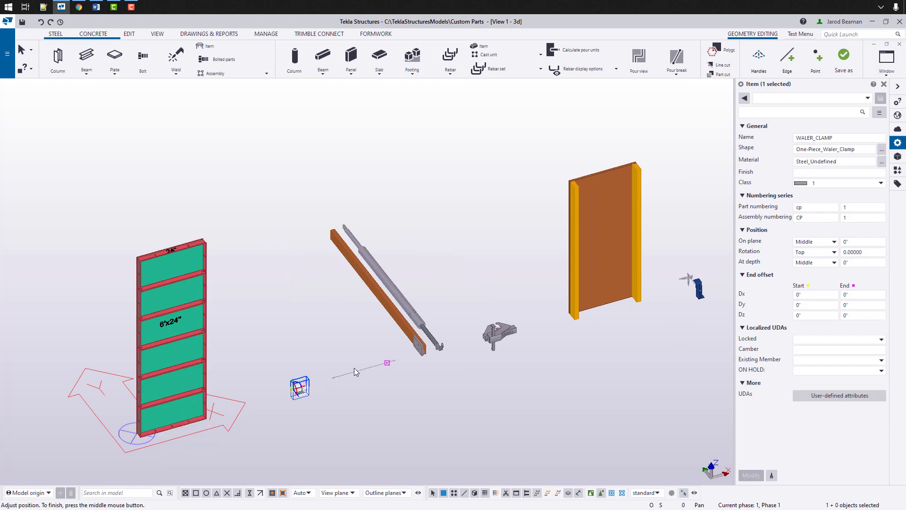
pyautogui.click(499, 326)
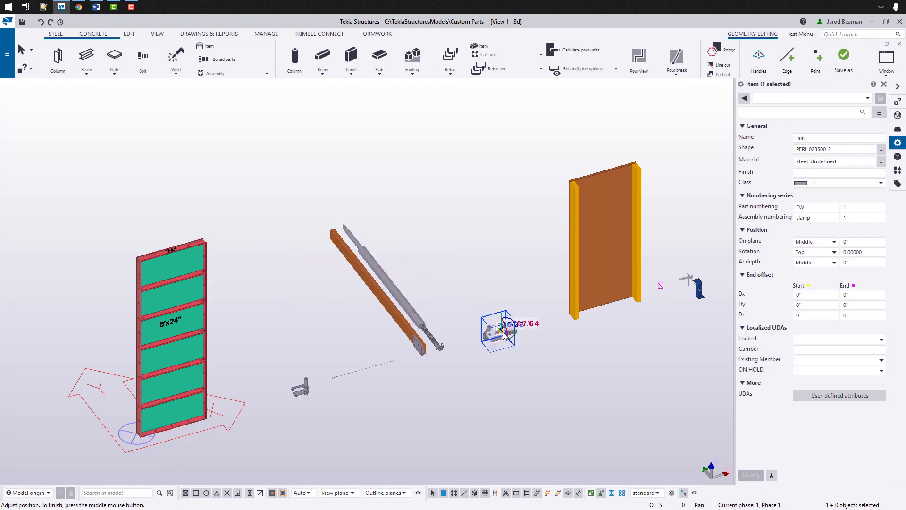
pyautogui.click(884, 84)
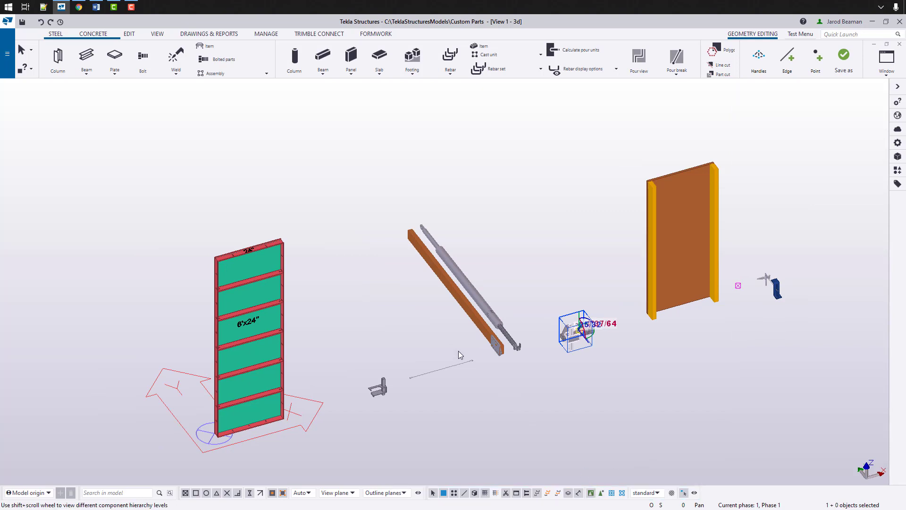
pyautogui.click(403, 309)
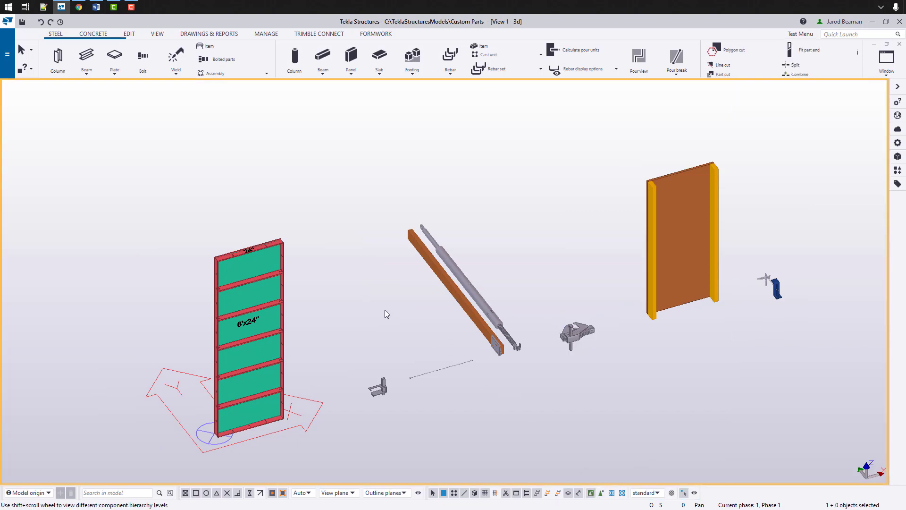
# Step: Set the height of the placed Formwork_Panel to 8'-0" and close its settings
pyautogui.doubleClick(239, 308)
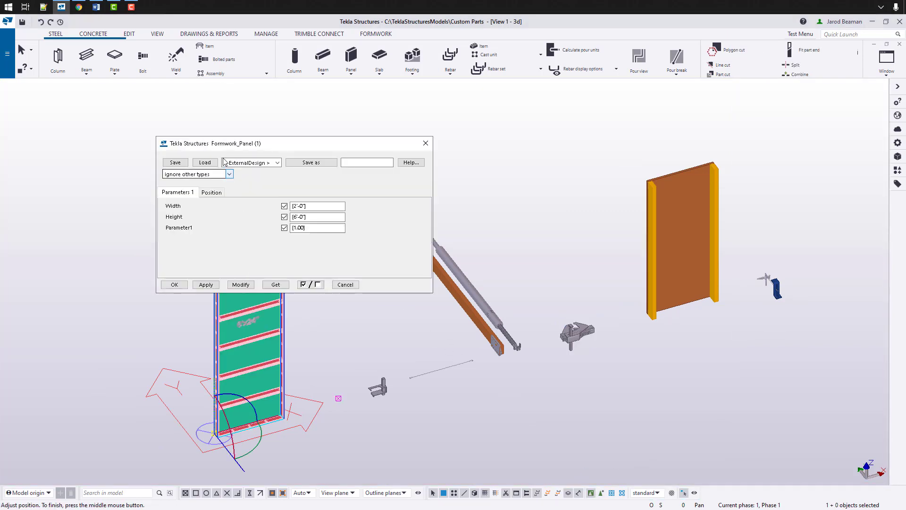
pyautogui.moveTo(218, 147); pyautogui.dragTo(431, 234)
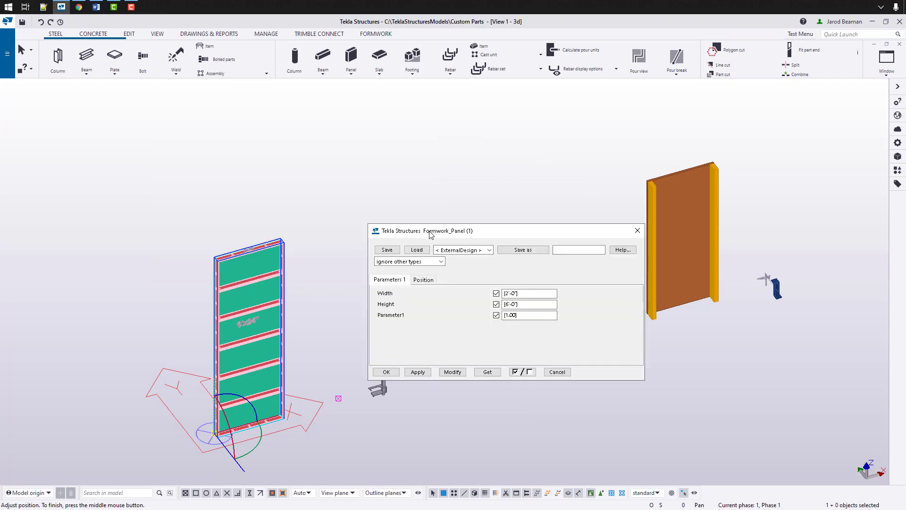
pyautogui.click(535, 305)
pyautogui.moveTo(549, 305); pyautogui.dragTo(470, 290)
pyautogui.write('8-')
pyautogui.click(452, 371)
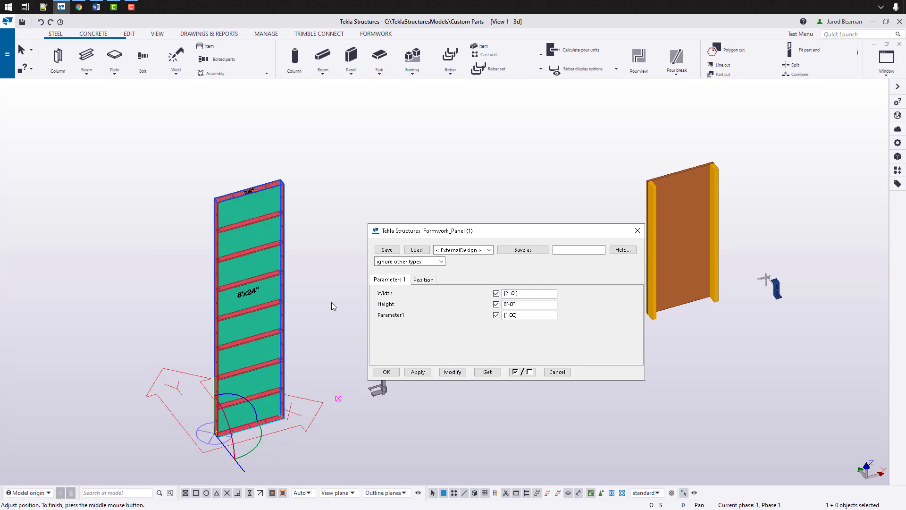
pyautogui.click(556, 371)
# Step: Load the saved Scaffold Bracket settings into the waler clamp's Steel-Ply Item component and apply them to the model
pyautogui.scroll(5, 383, 401)
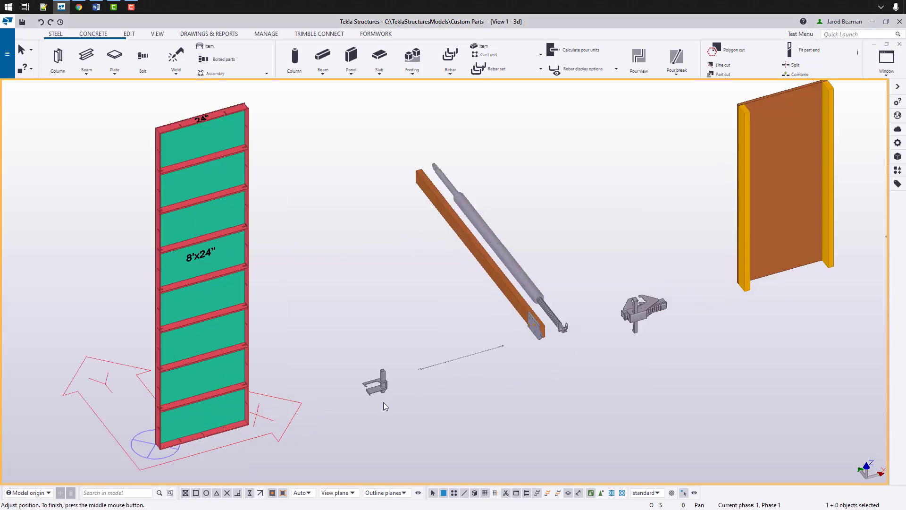
pyautogui.doubleClick(382, 377)
pyautogui.moveTo(185, 164); pyautogui.dragTo(649, 276)
pyautogui.click(643, 298)
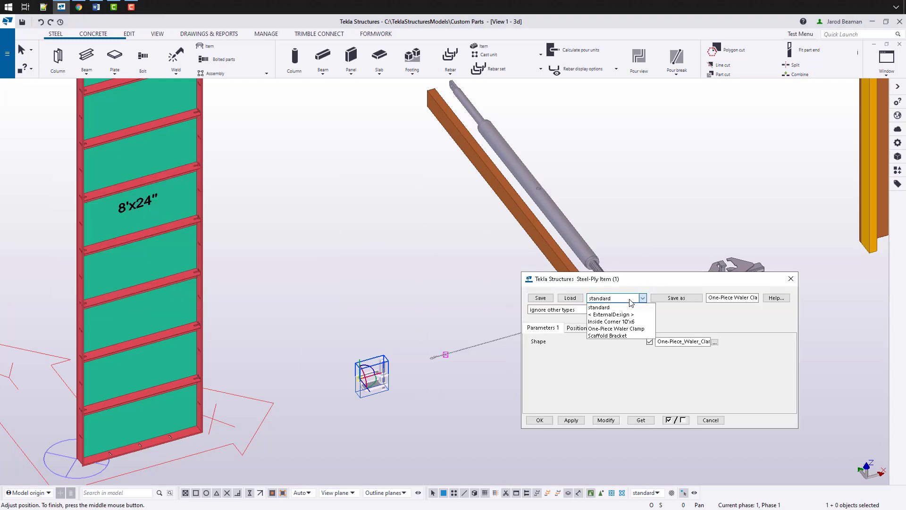
pyautogui.click(614, 336)
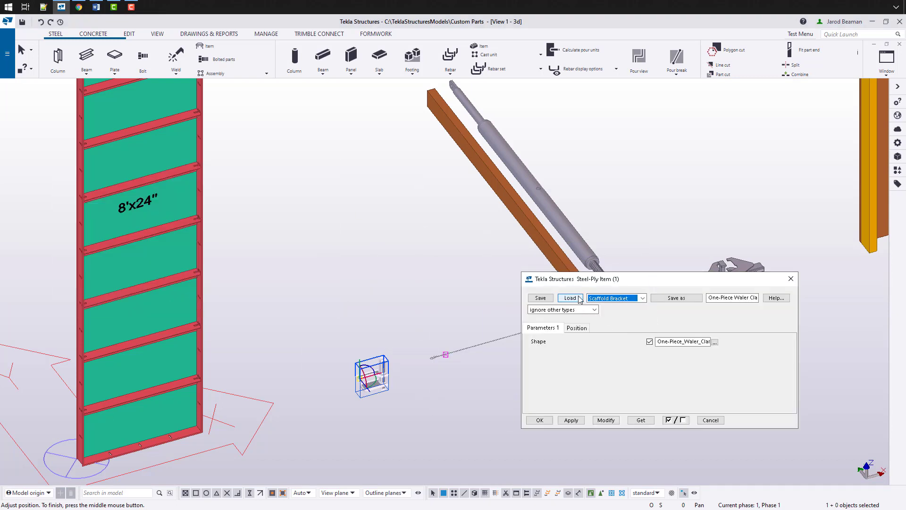
pyautogui.click(605, 420)
# Step: Switch the Steel-Ply Item to the saved Inside Corner 10'x6 settings, apply them and close its settings
pyautogui.click(613, 297)
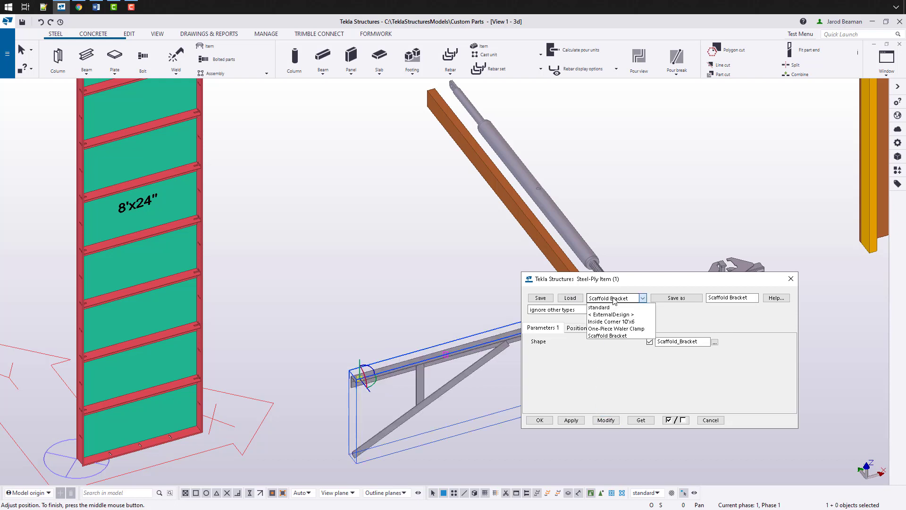
pyautogui.click(600, 322)
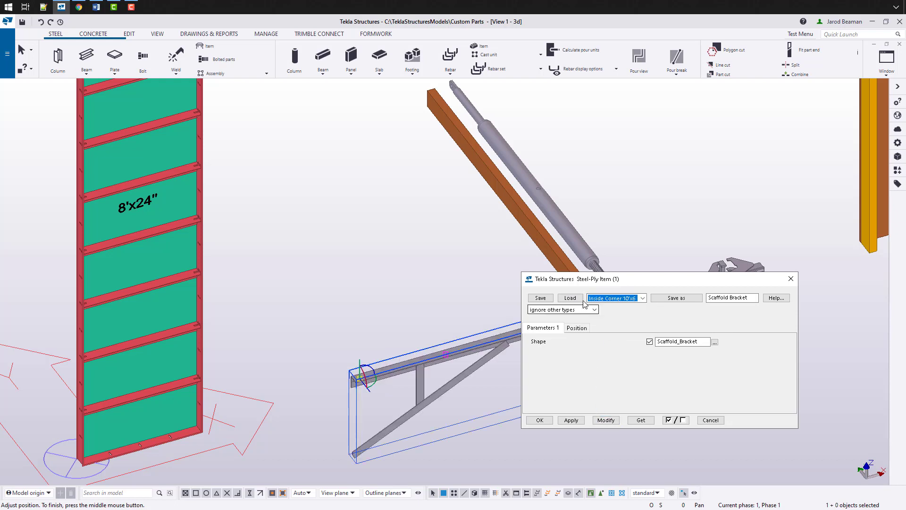
pyautogui.click(603, 420)
pyautogui.scroll(-3, 425, 341)
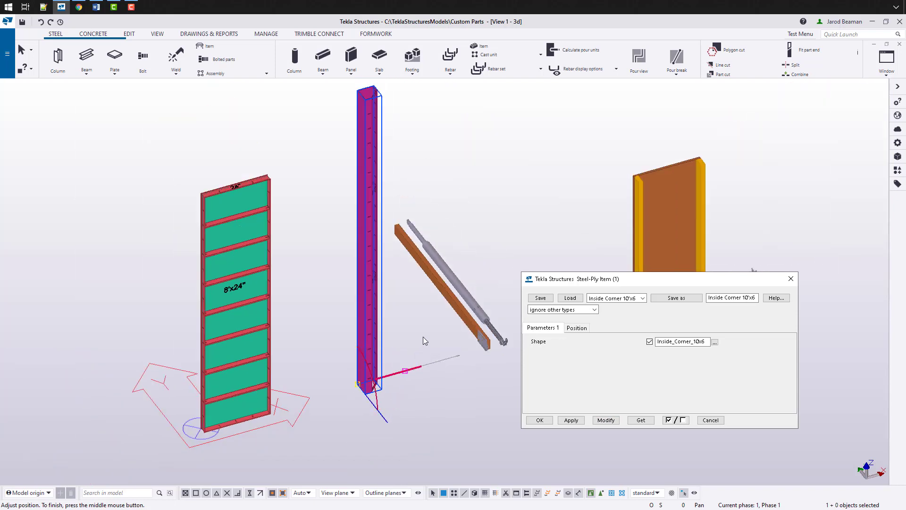
pyautogui.click(791, 278)
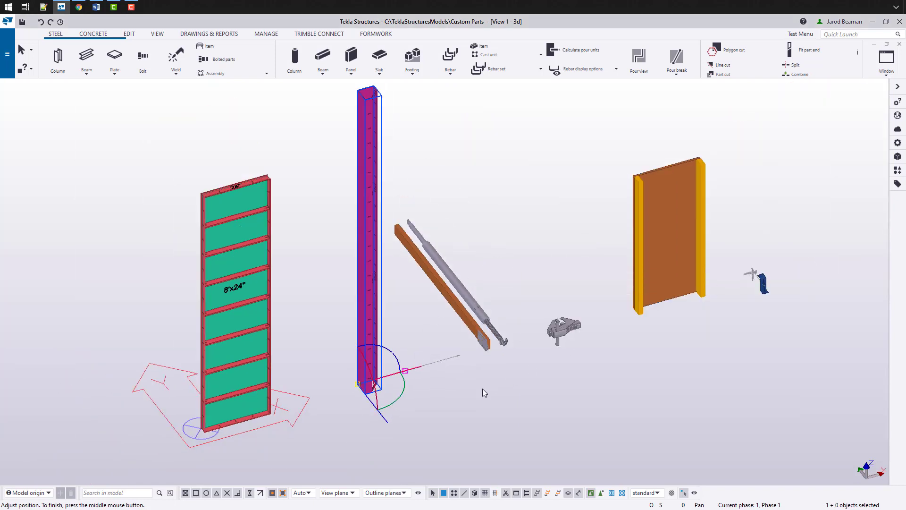
# Step: Set the FPT length of the Loop_Tie to 1'-0", apply it and close its settings
pyautogui.scroll(3, 428, 363)
pyautogui.scroll(2, 429, 362)
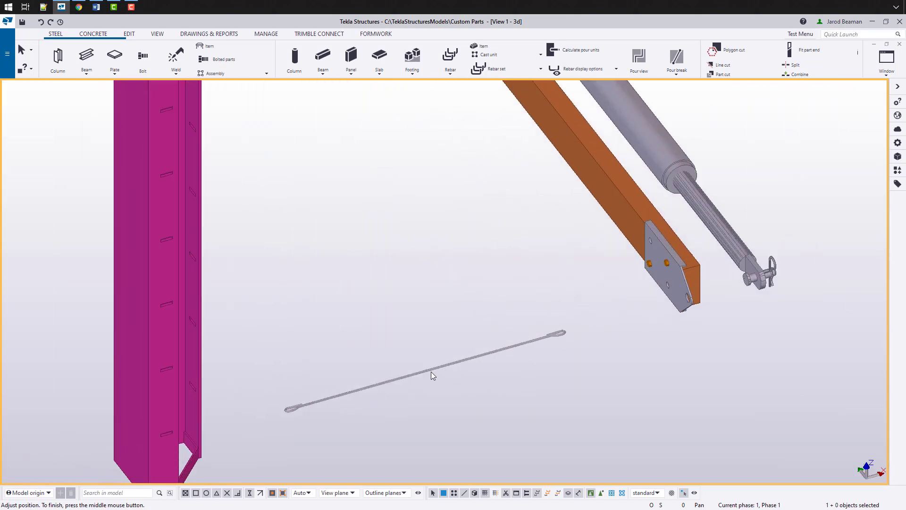
pyautogui.doubleClick(440, 364)
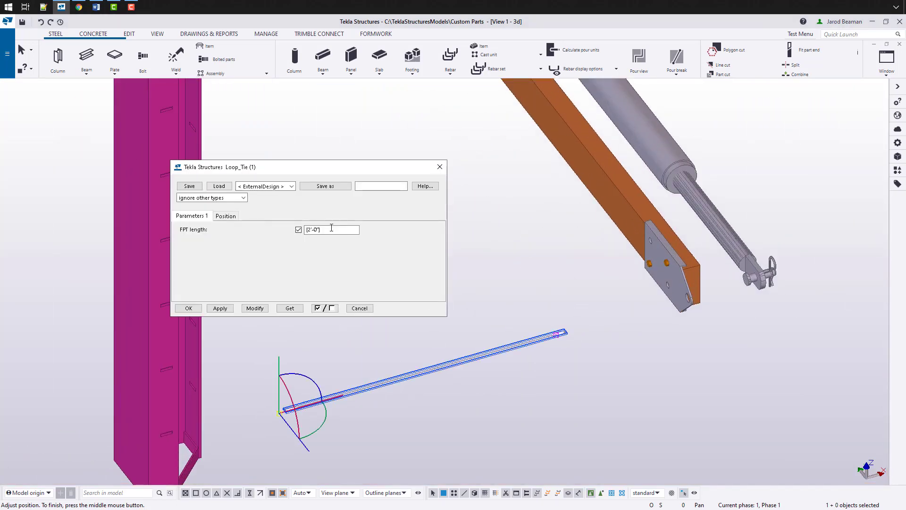
pyautogui.write('12')
pyautogui.click(250, 309)
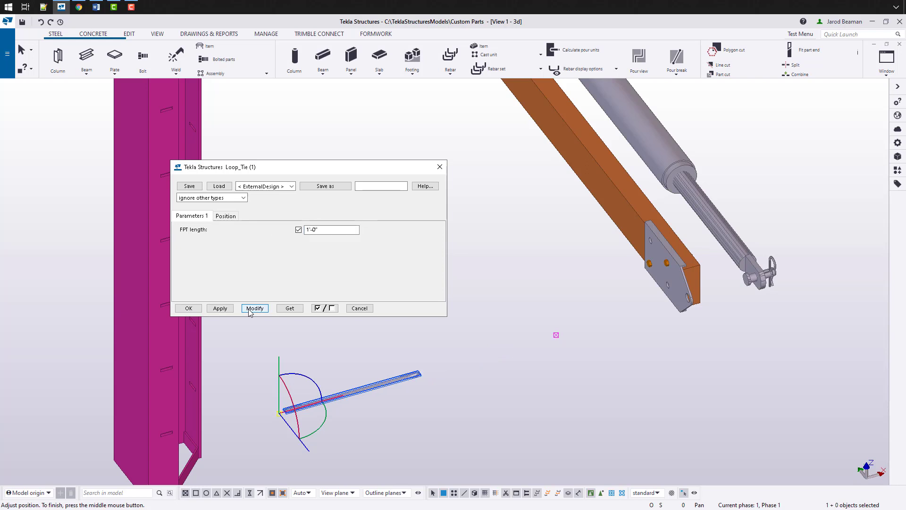
pyautogui.click(360, 308)
# Step: Shorten the timber and steel braces together by moving their upper end handles downward along the brace direction
pyautogui.scroll(-3, 278, 377)
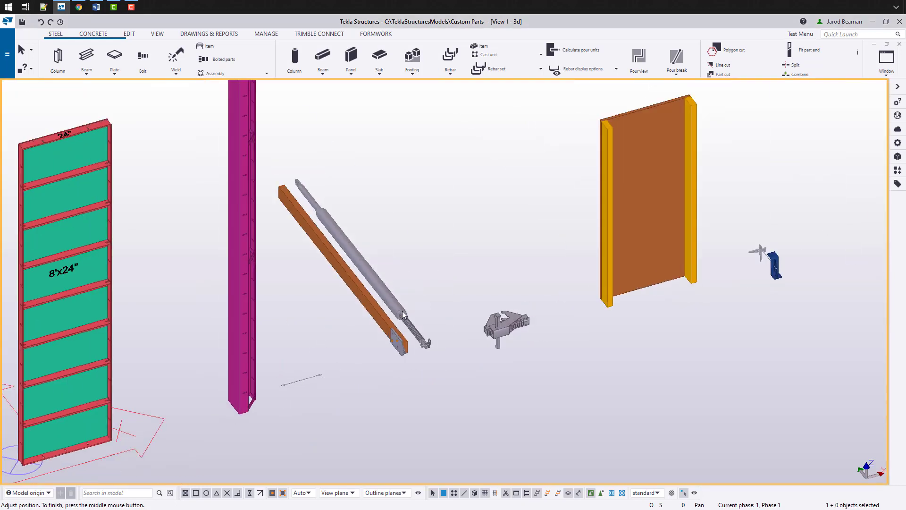
pyautogui.click(354, 285)
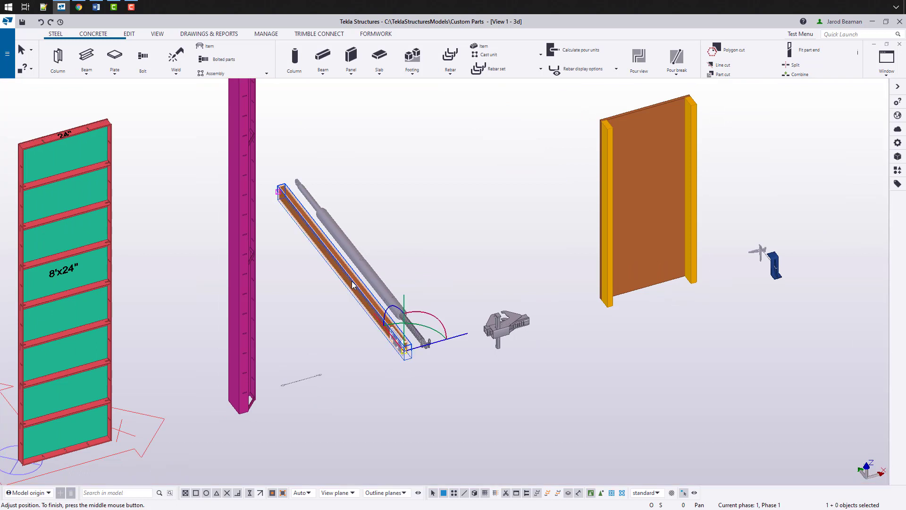
pyautogui.keyDown('ctrl'); pyautogui.click(352, 256); pyautogui.keyUp('ctrl')
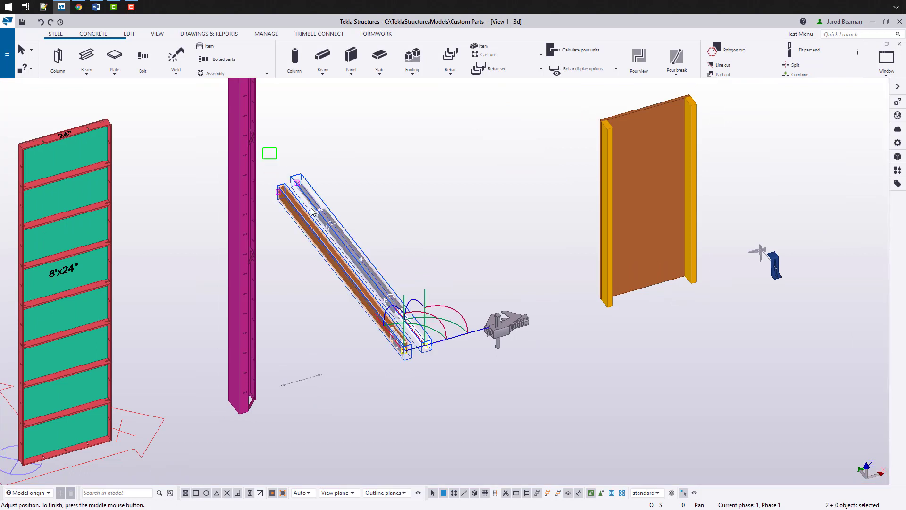
pyautogui.moveTo(312, 213); pyautogui.dragTo(348, 250)
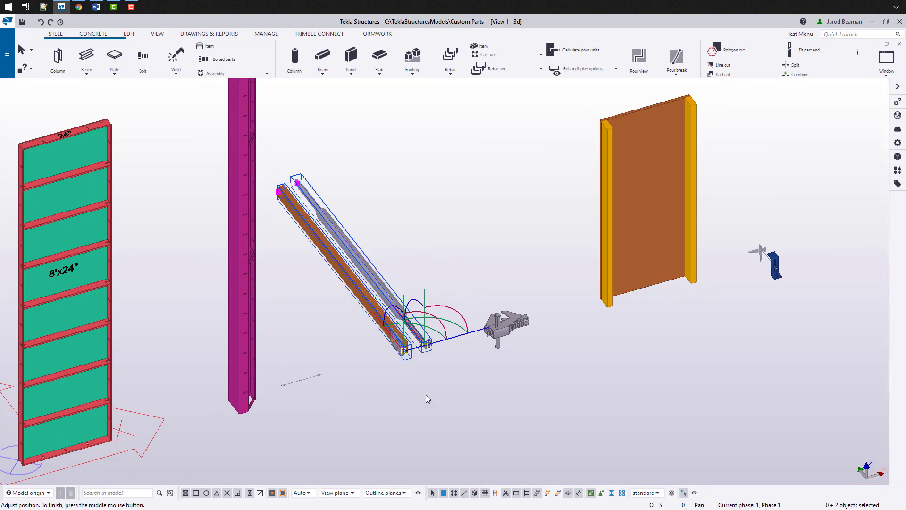
pyautogui.rightClick(448, 266)
pyautogui.click(465, 306)
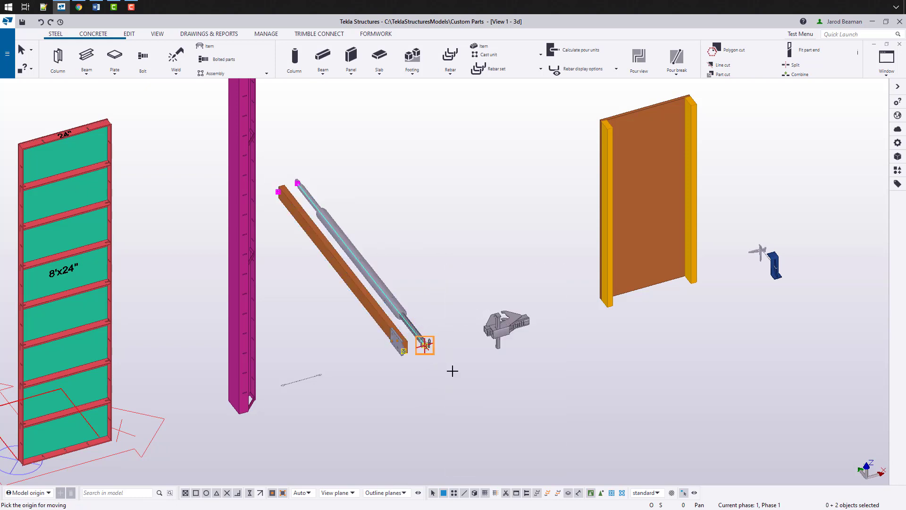
pyautogui.click(425, 345)
pyautogui.click(458, 386)
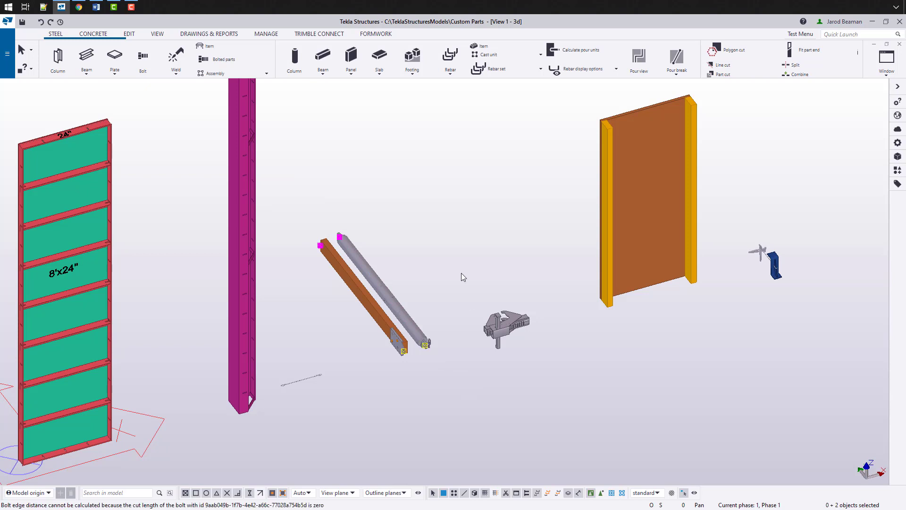
pyautogui.click(452, 260)
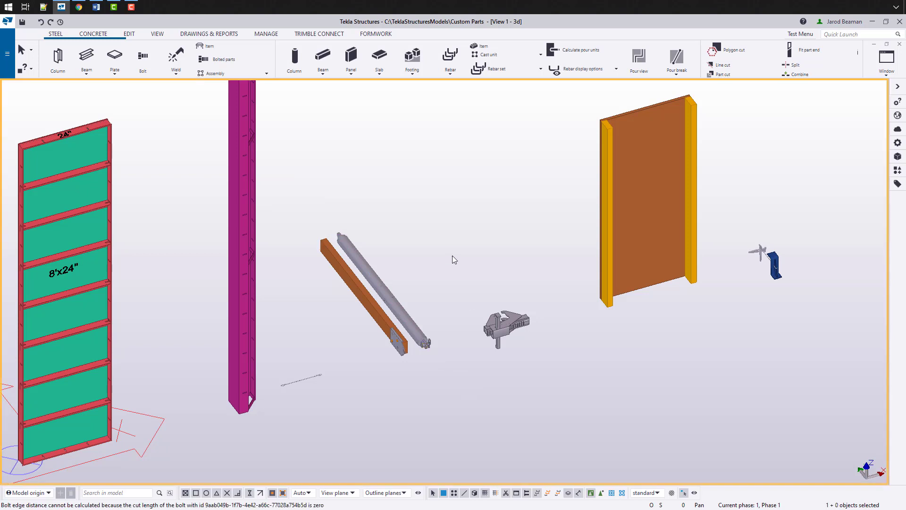
# Step: Open the Peri Adjusting Clamp's settings and apply a gap value of 3"
pyautogui.scroll(4, 593, 283)
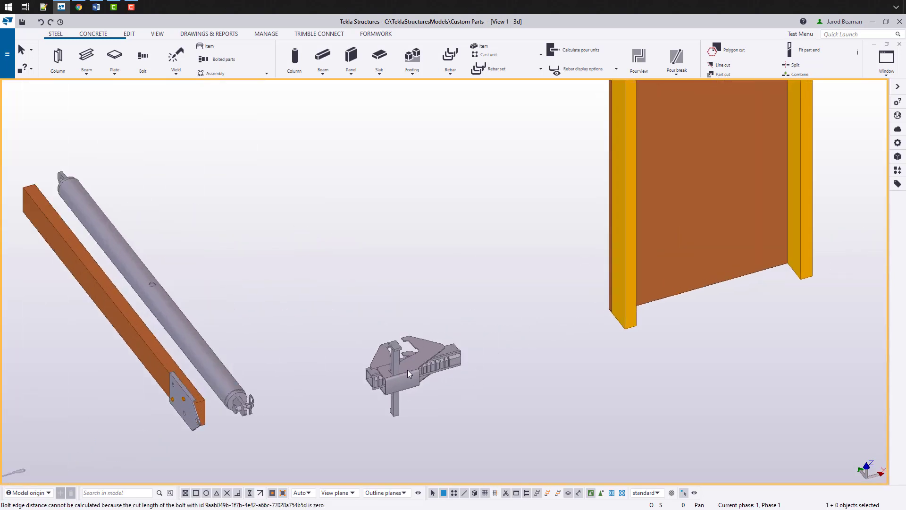
pyautogui.doubleClick(407, 369)
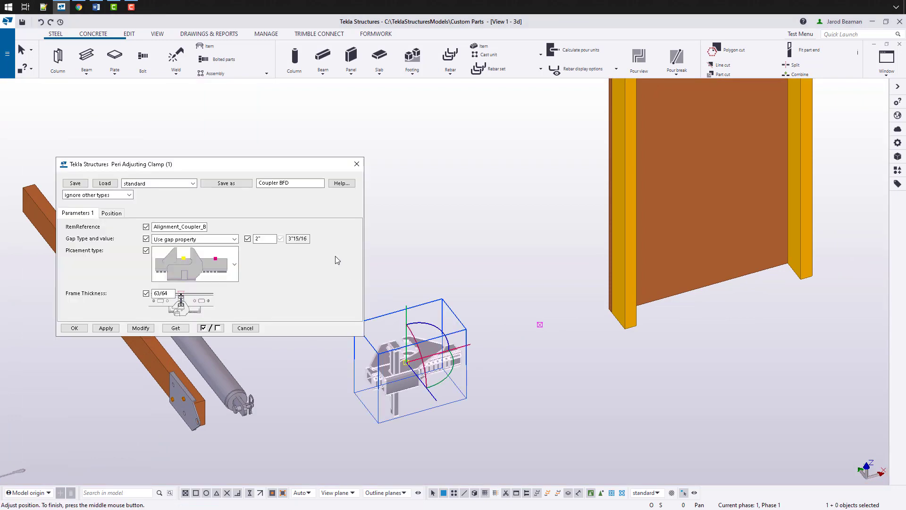
pyautogui.moveTo(268, 240); pyautogui.dragTo(246, 239)
pyautogui.write('3')
pyautogui.click(142, 329)
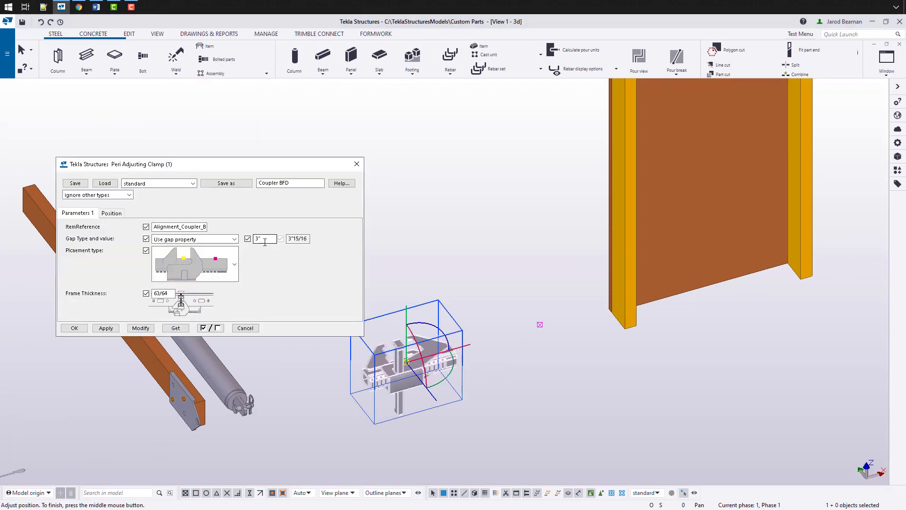
# Step: Set the Peri Adjusting Clamp's gap value to 4", apply it and close its settings
pyautogui.moveTo(266, 239); pyautogui.dragTo(246, 240)
pyautogui.write('4')
pyautogui.click(144, 329)
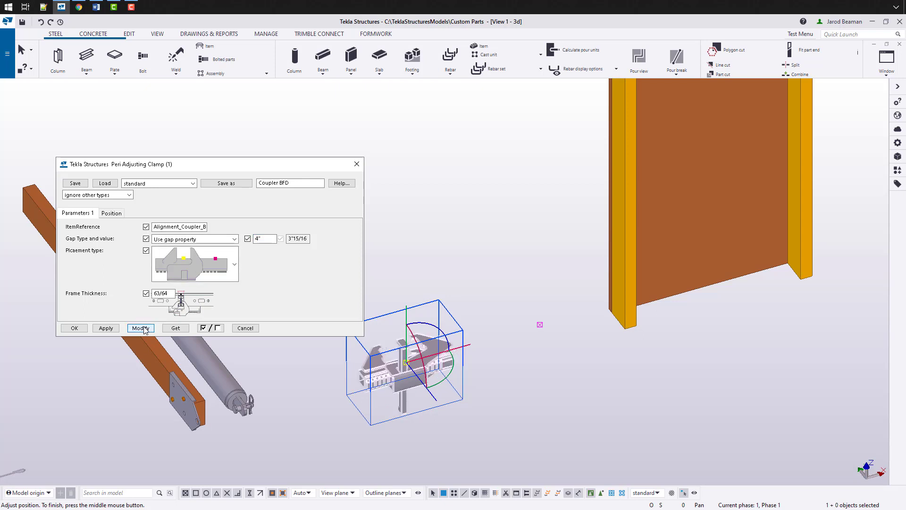
pyautogui.click(254, 329)
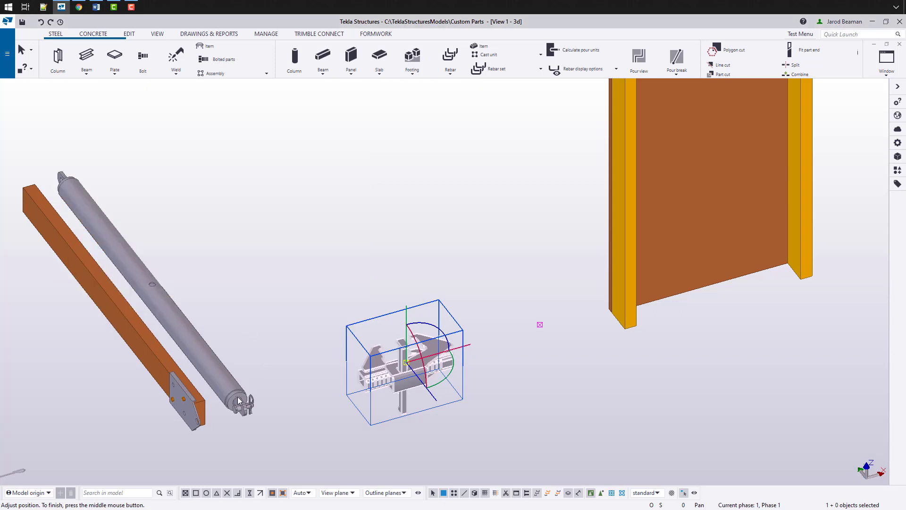
# Step: Open the Timber_Form_Panel's settings and apply a width of 1'-0" to the panel
pyautogui.scroll(-1, 238, 400)
pyautogui.scroll(-4, 238, 400)
pyautogui.scroll(3, 497, 290)
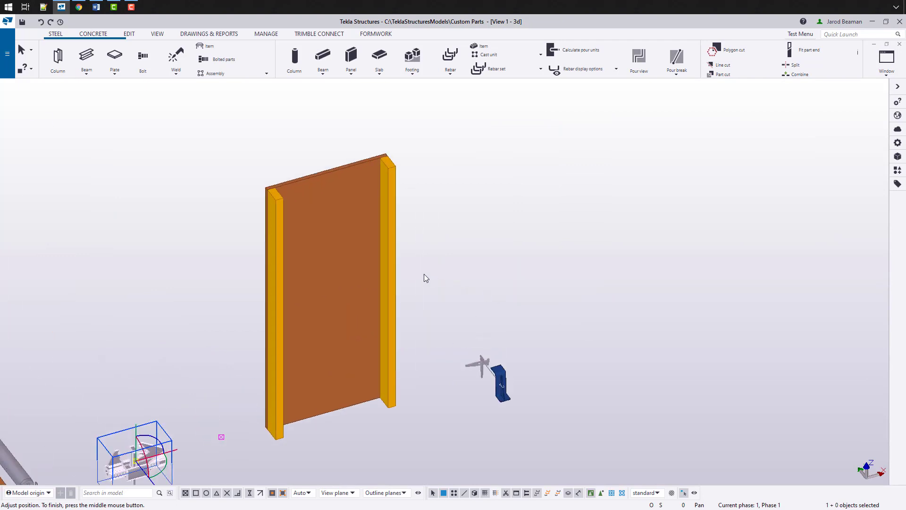
pyautogui.click(343, 260)
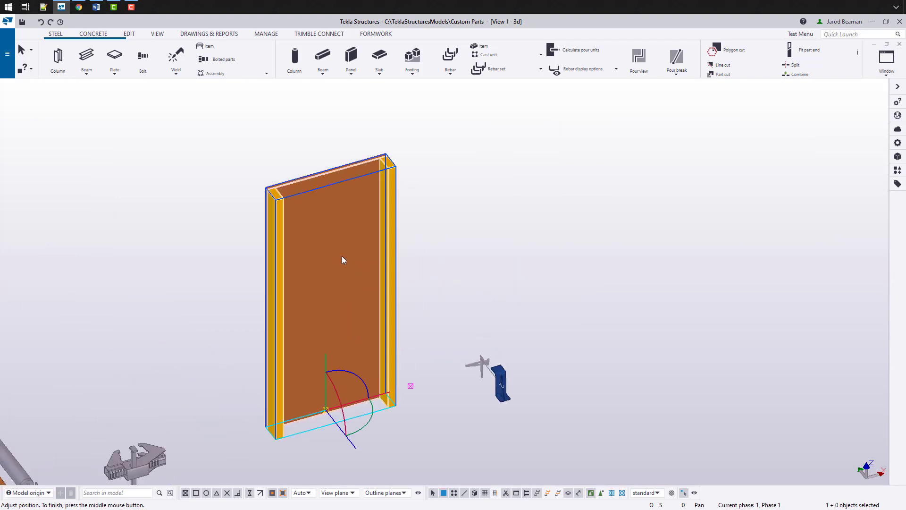
pyautogui.doubleClick(342, 255)
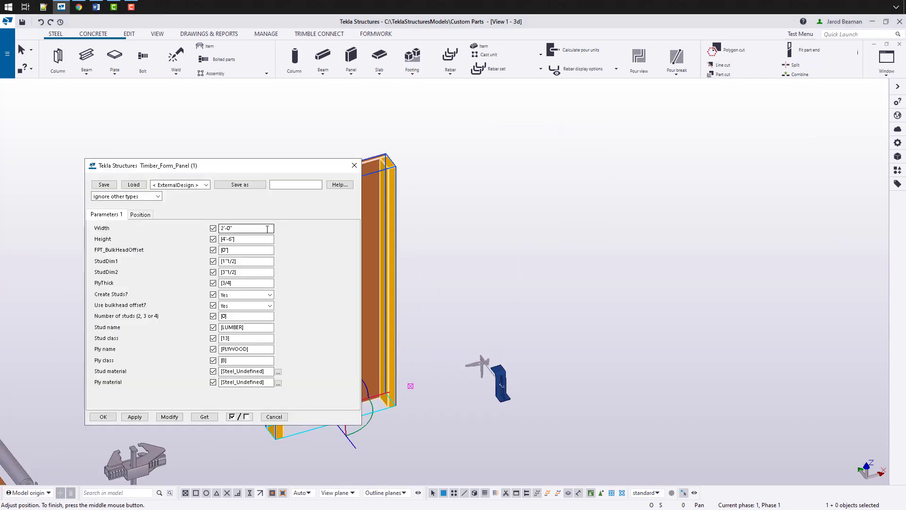
pyautogui.moveTo(174, 166); pyautogui.dragTo(783, 173)
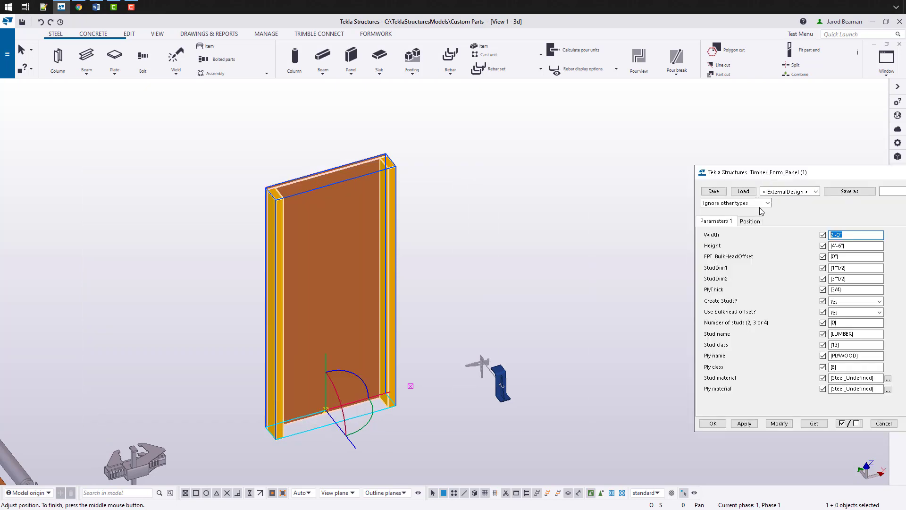
pyautogui.write('12')
pyautogui.click(779, 423)
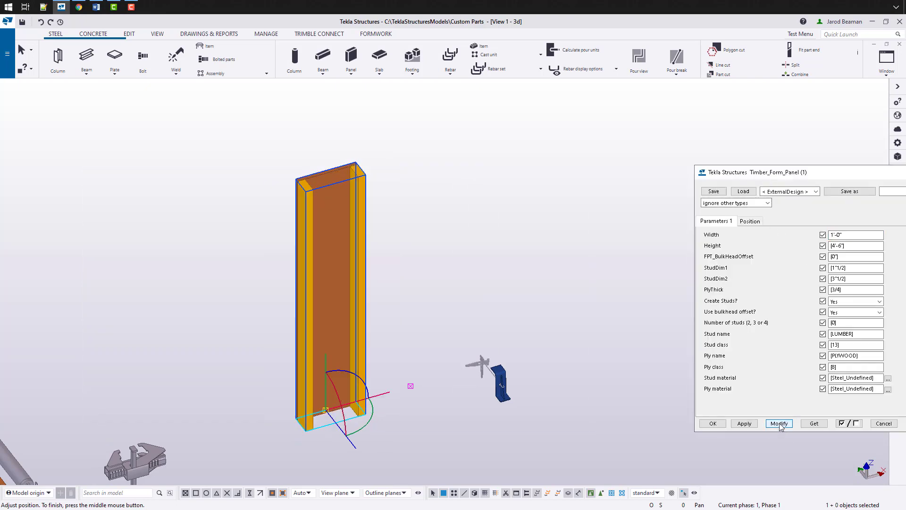
# Step: Set the Timber_Form_Panel's height to 3'-0", apply it and close its settings
pyautogui.click(874, 247)
pyautogui.doubleClick(875, 247)
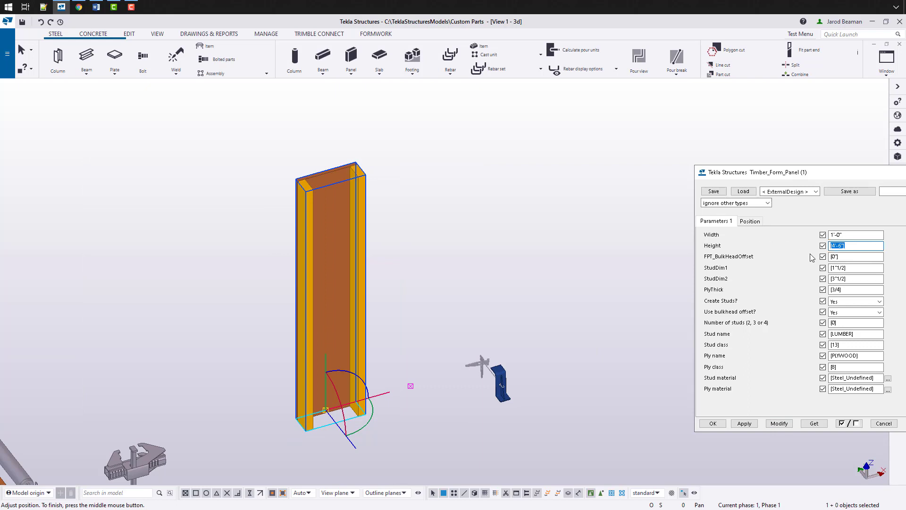
pyautogui.write('36')
pyautogui.click(779, 423)
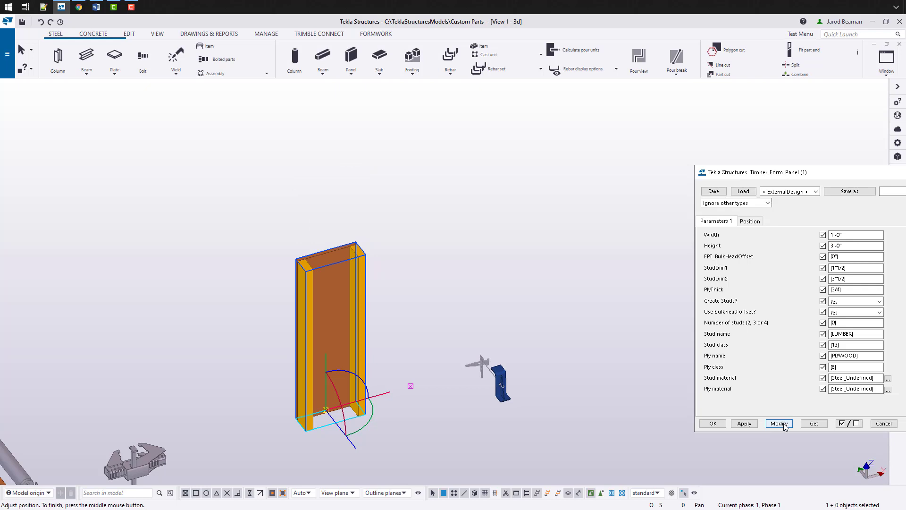
pyautogui.click(883, 424)
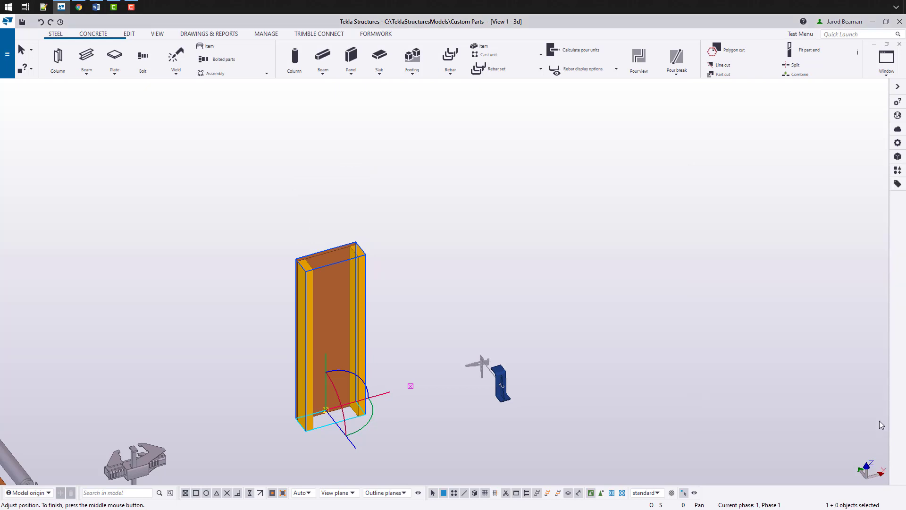
# Step: Examine the tie and blue bracket assembly as a whole, and inspect its bracket and horizontal wedge as individual parts
pyautogui.click(539, 267)
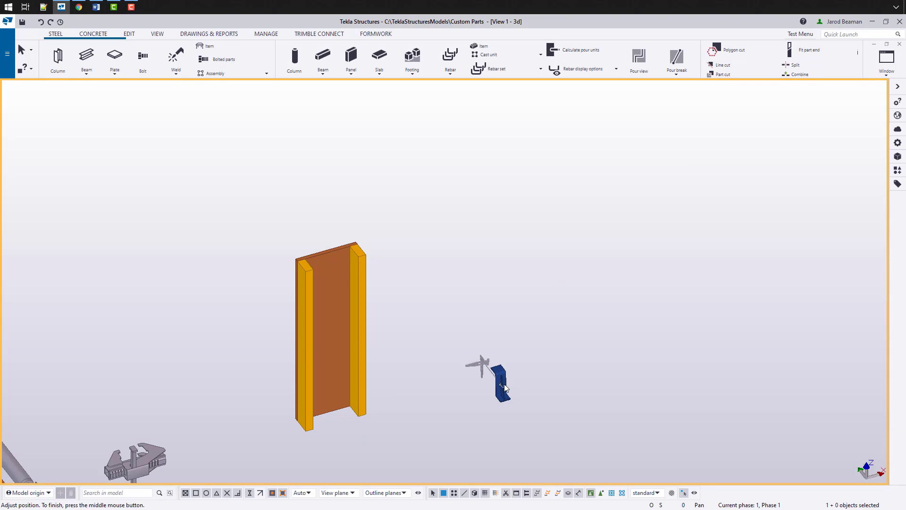
pyautogui.scroll(6, 501, 383)
pyautogui.click(490, 361)
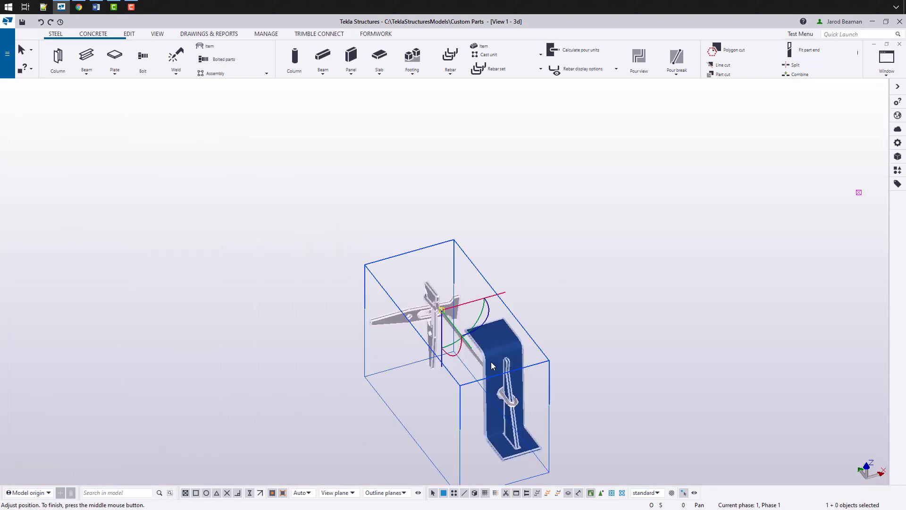
pyautogui.middleClick(611, 293)
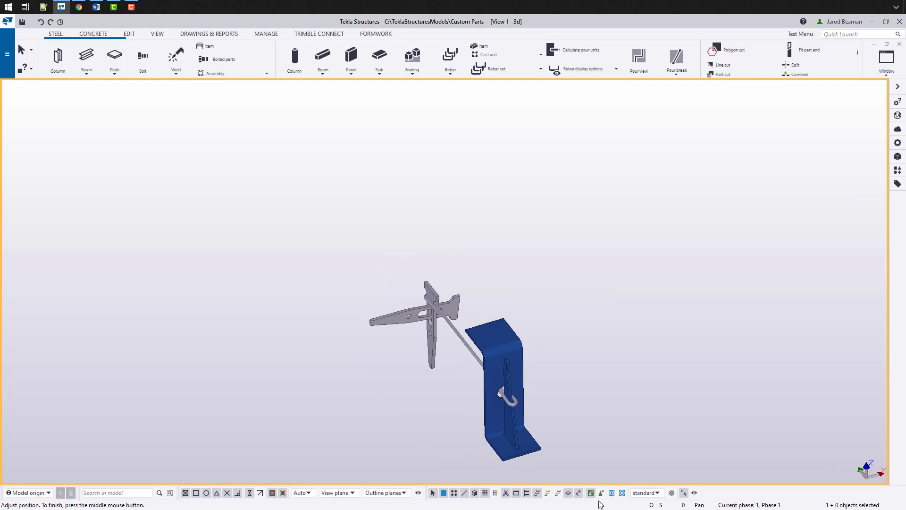
pyautogui.click(511, 406)
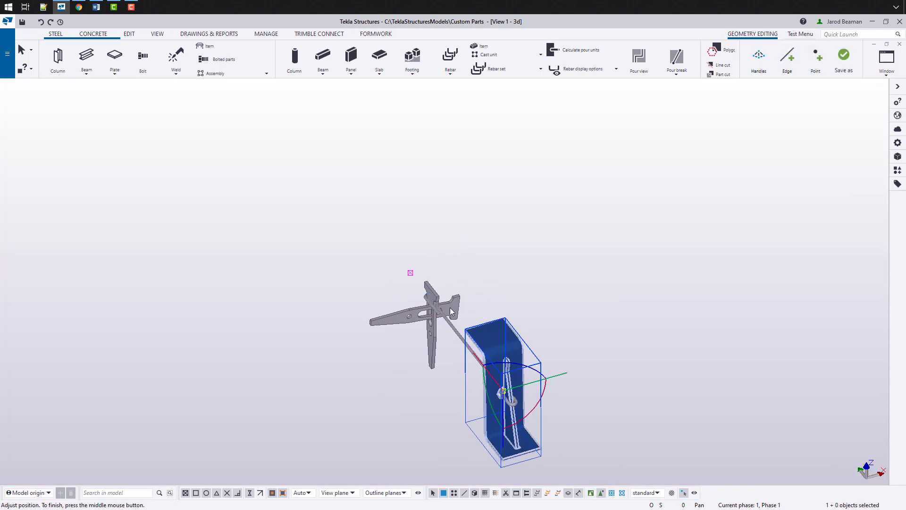
pyautogui.click(449, 307)
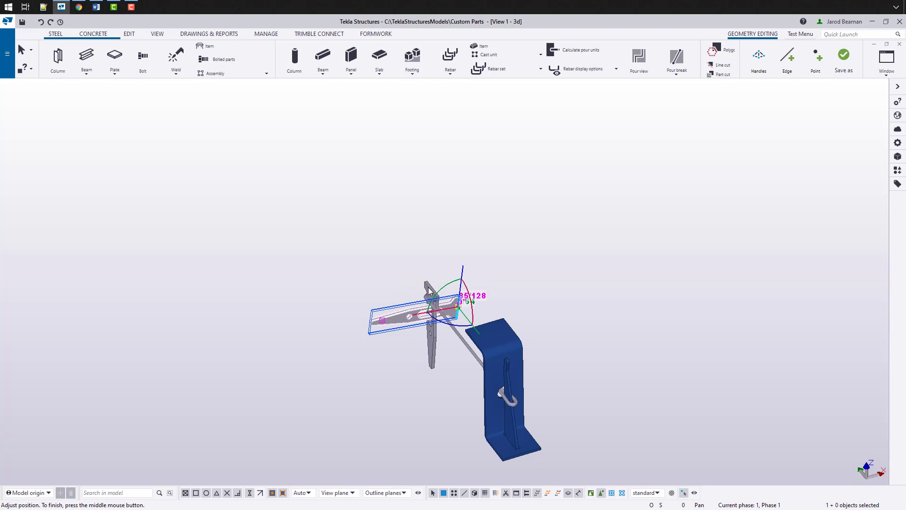